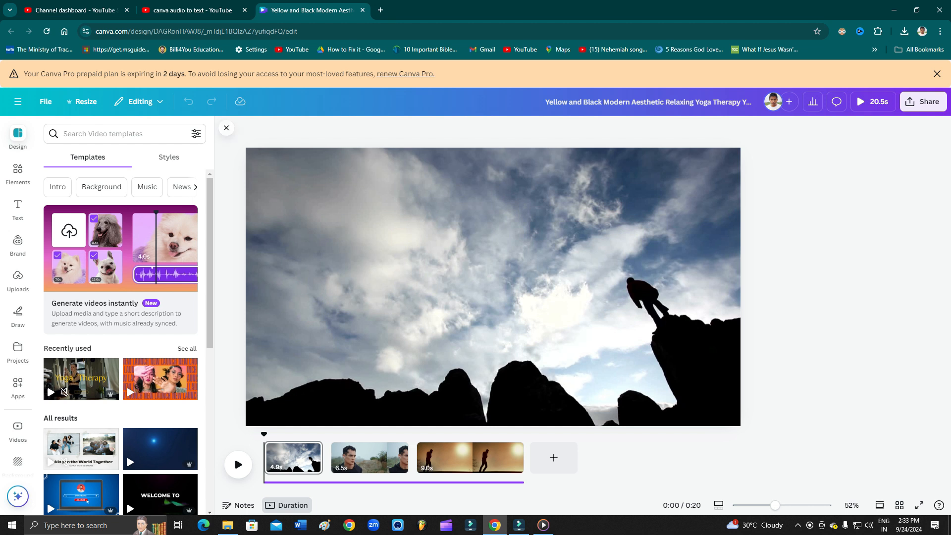
pyautogui.click(17, 173)
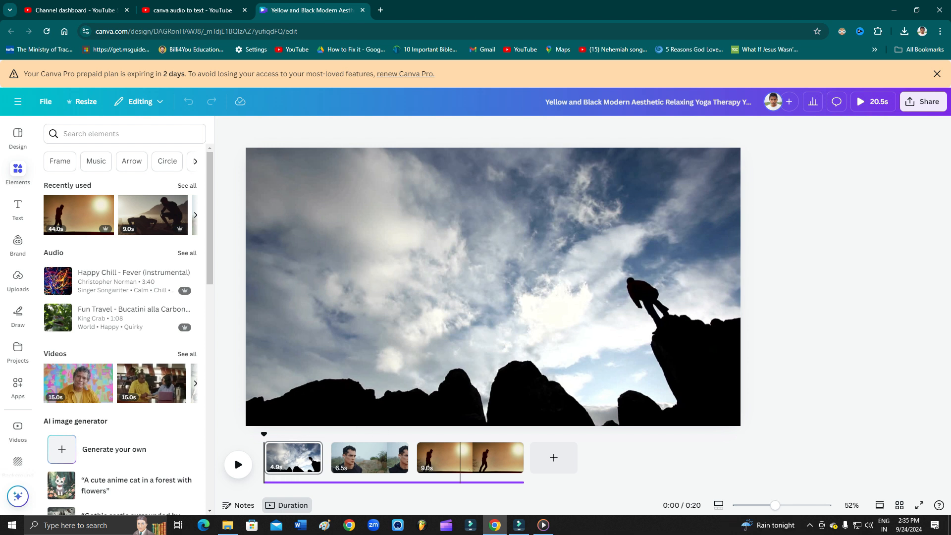
pyautogui.click(320, 481)
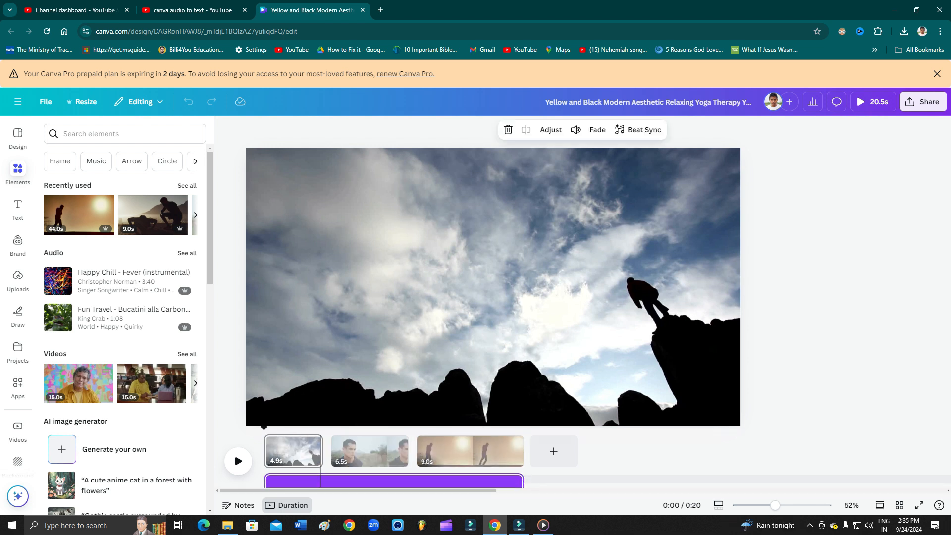
pyautogui.press('Escape')
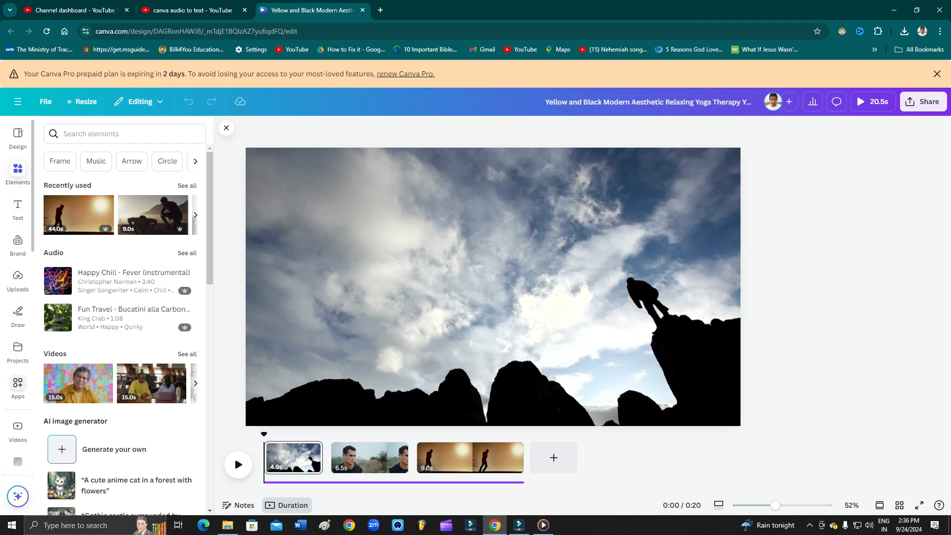
# Step: Search the apps for "animated subtitles" and open the Animated Subtitles app
pyautogui.click(17, 386)
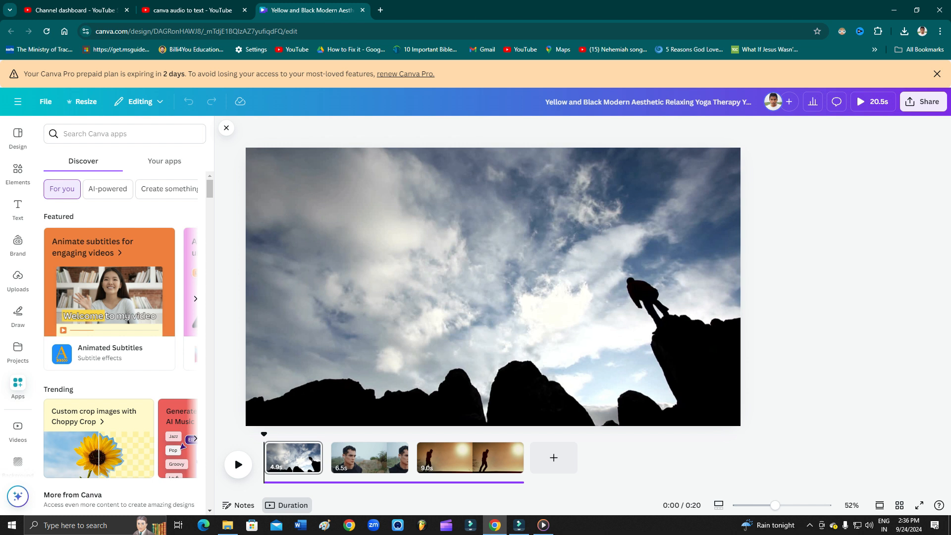
pyautogui.click(124, 134)
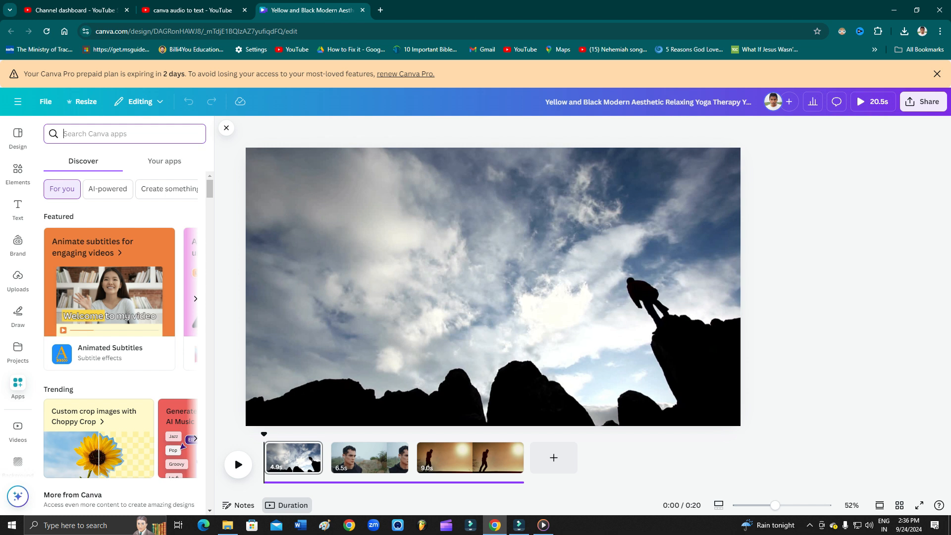
pyautogui.write('animated')
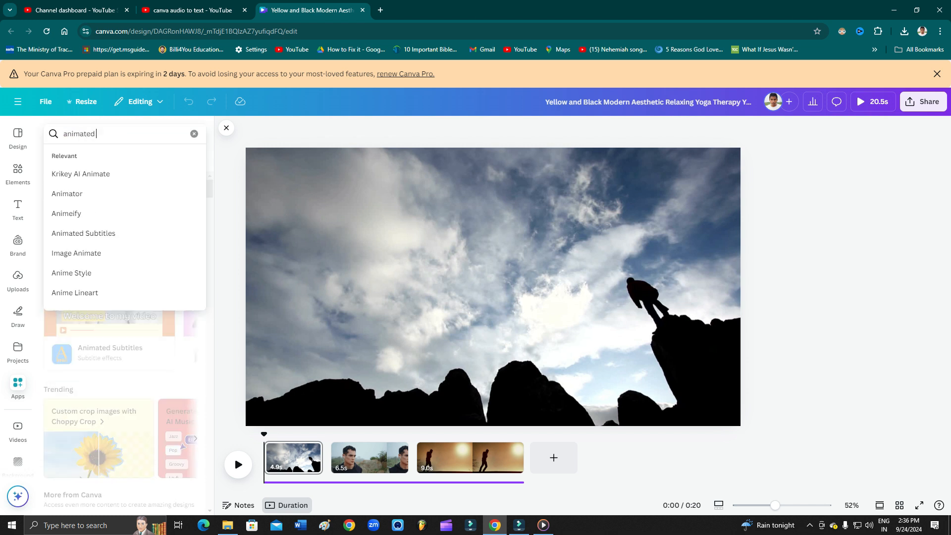
pyautogui.write(' subtitles')
pyautogui.press('Return')
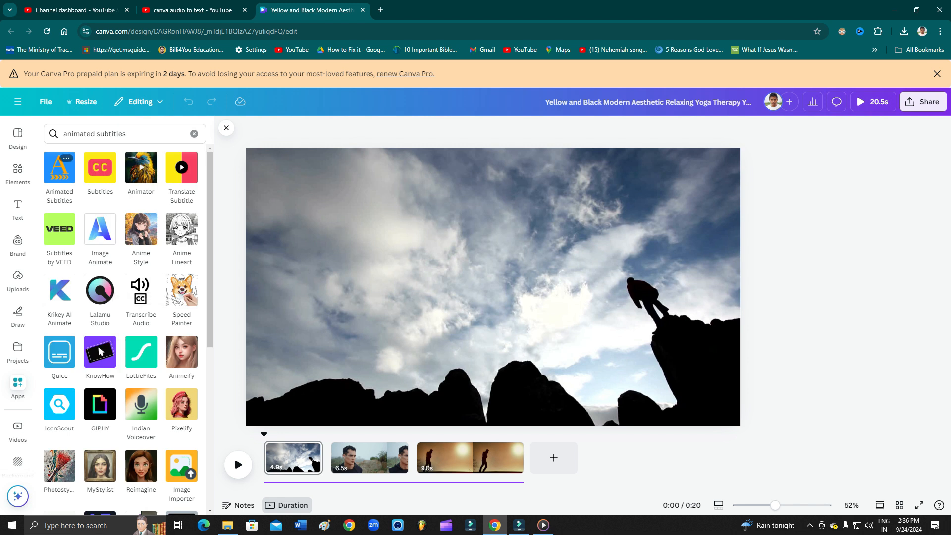
pyautogui.click(60, 167)
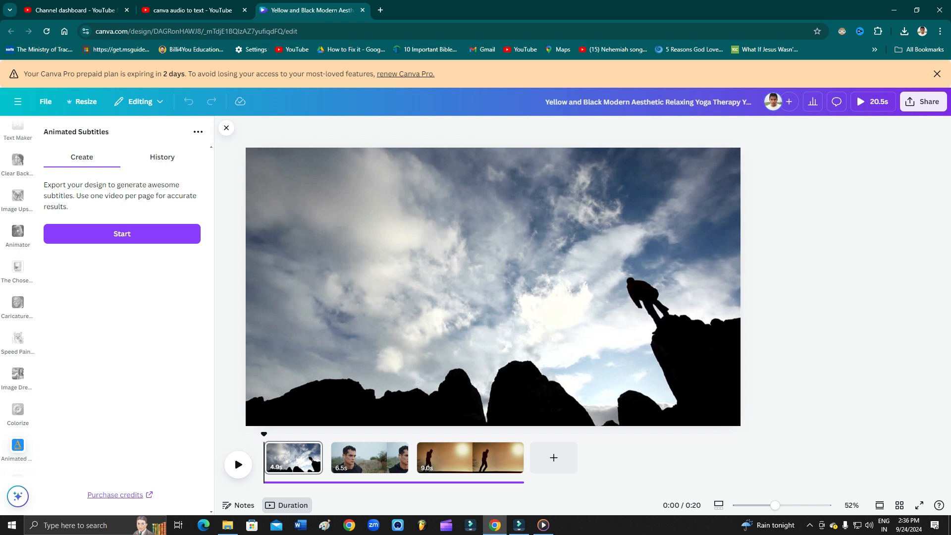
# Step: Start creating subtitles and export all 3 pages of the design as one MP4 video
pyautogui.click(122, 233)
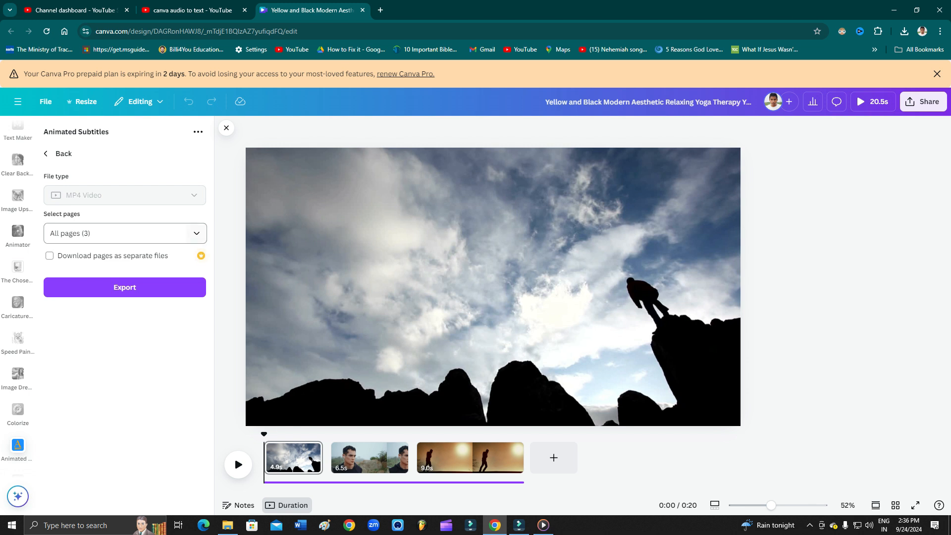
pyautogui.click(122, 234)
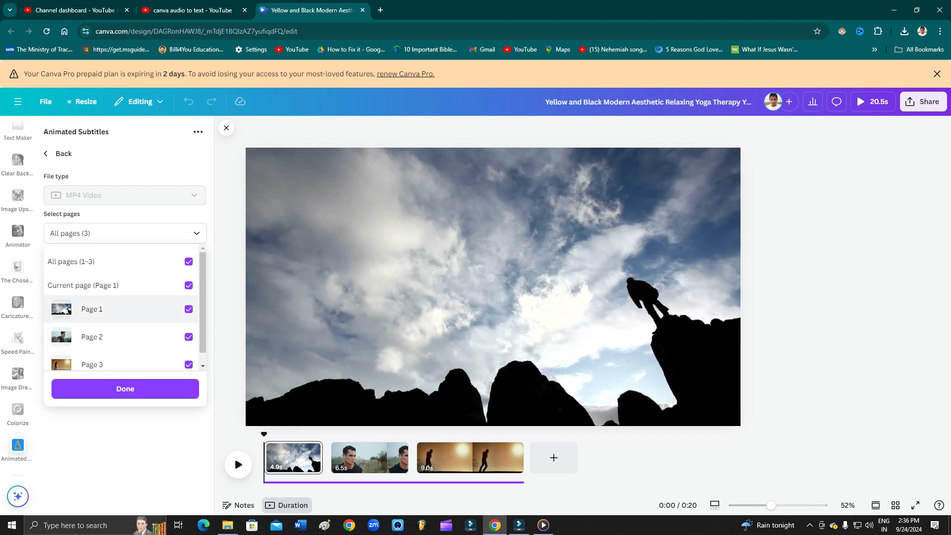
pyautogui.click(125, 389)
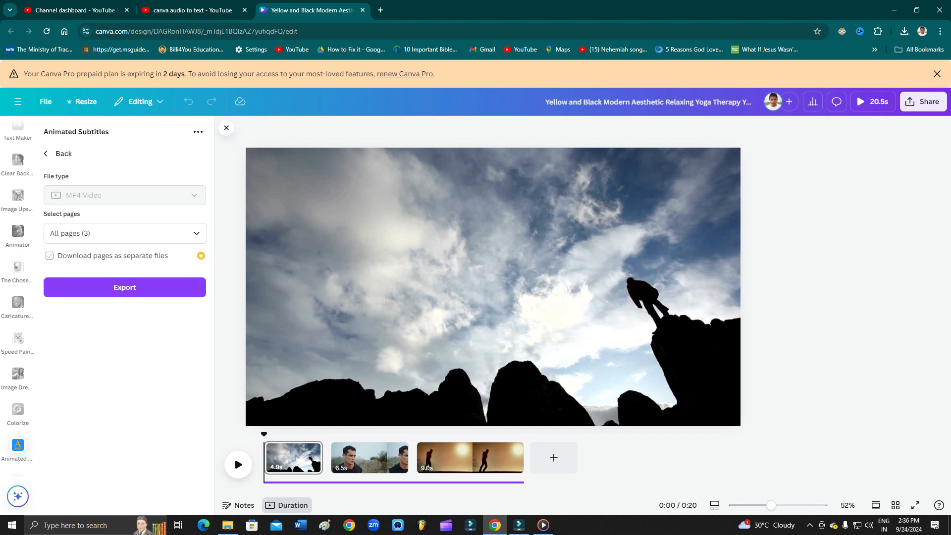
pyautogui.click(123, 233)
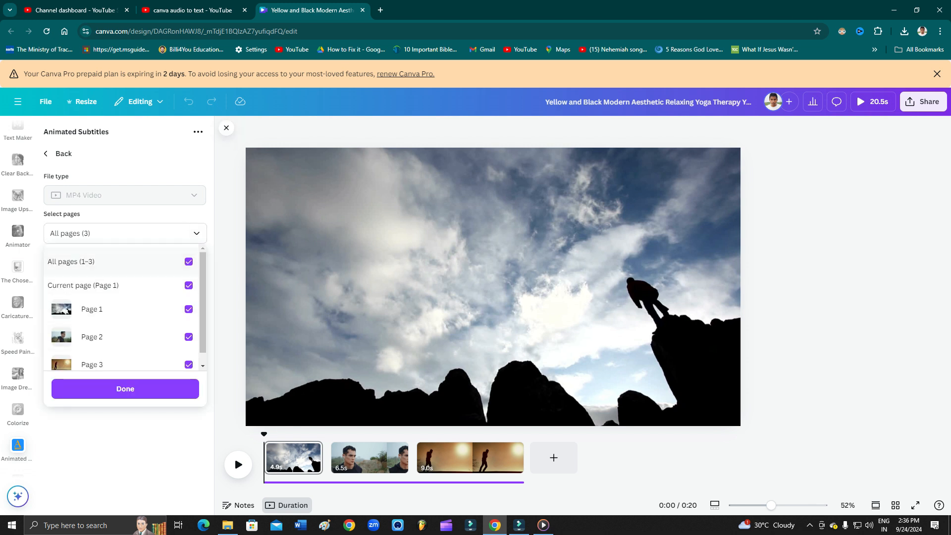
pyautogui.press('Escape')
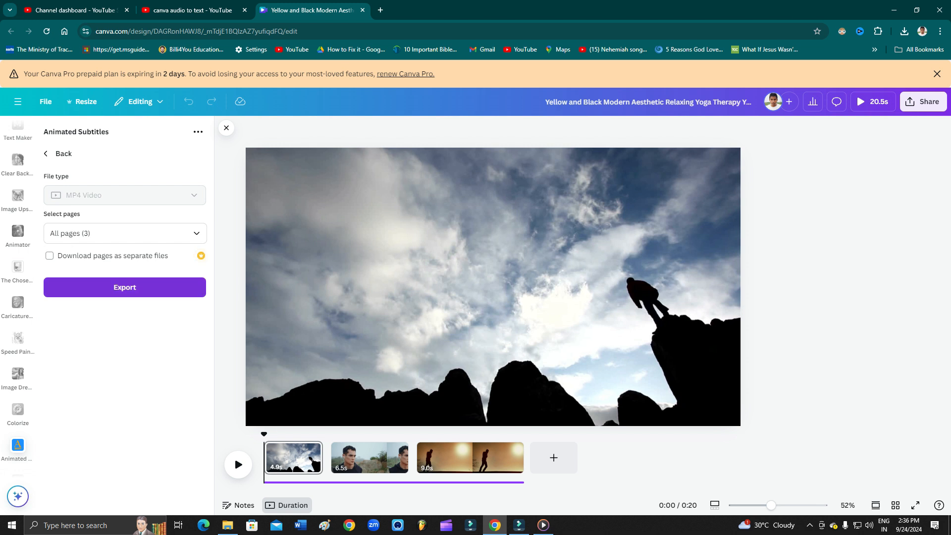
pyautogui.click(125, 288)
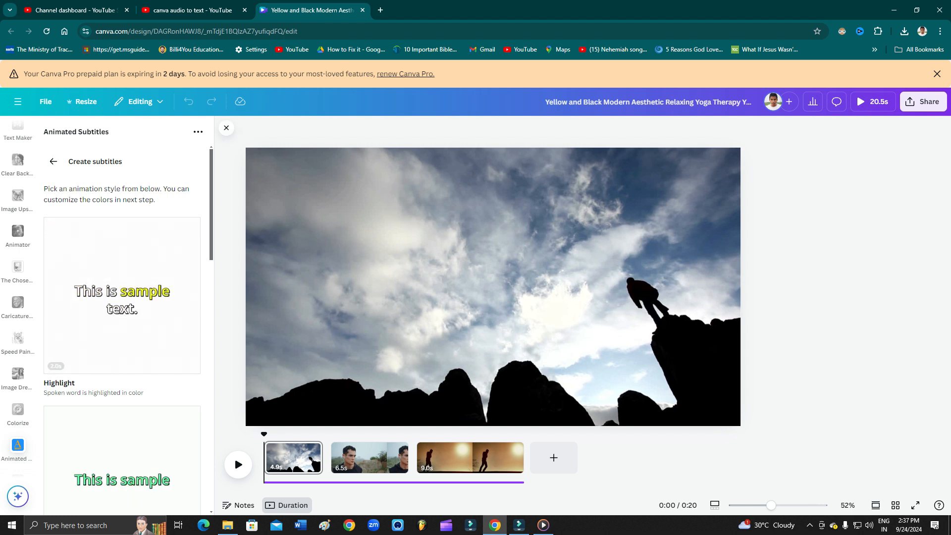
# Step: Browse the subtitle animation styles and choose Focus, which gives the spoken word a background color
pyautogui.scroll(-7, 122, 297)
pyautogui.scroll(7, 122, 297)
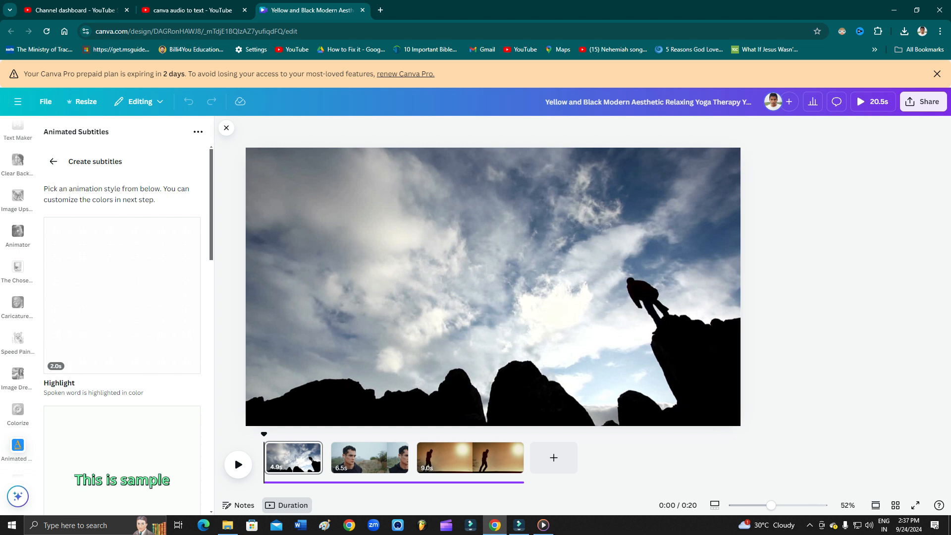
pyautogui.scroll(-7, 122, 317)
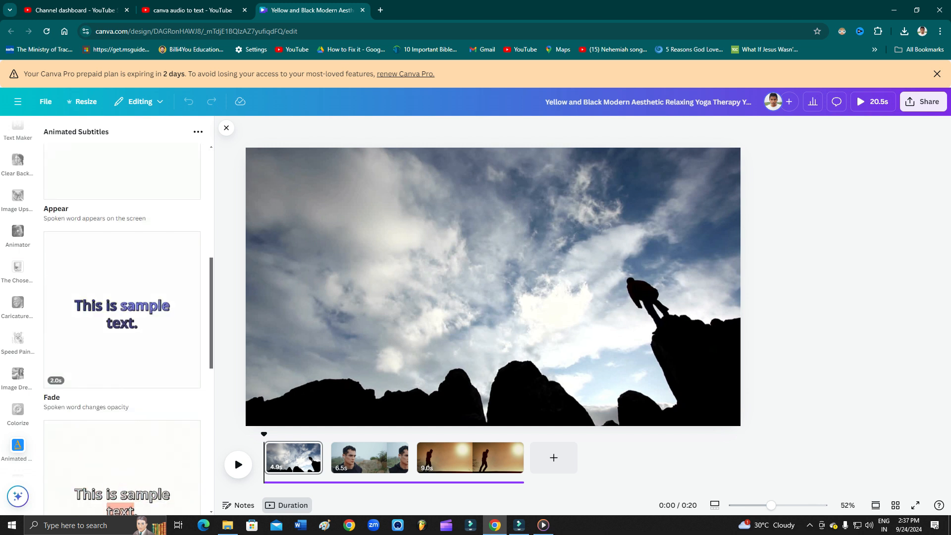
pyautogui.scroll(-4, 122, 317)
pyautogui.scroll(-4, 121, 317)
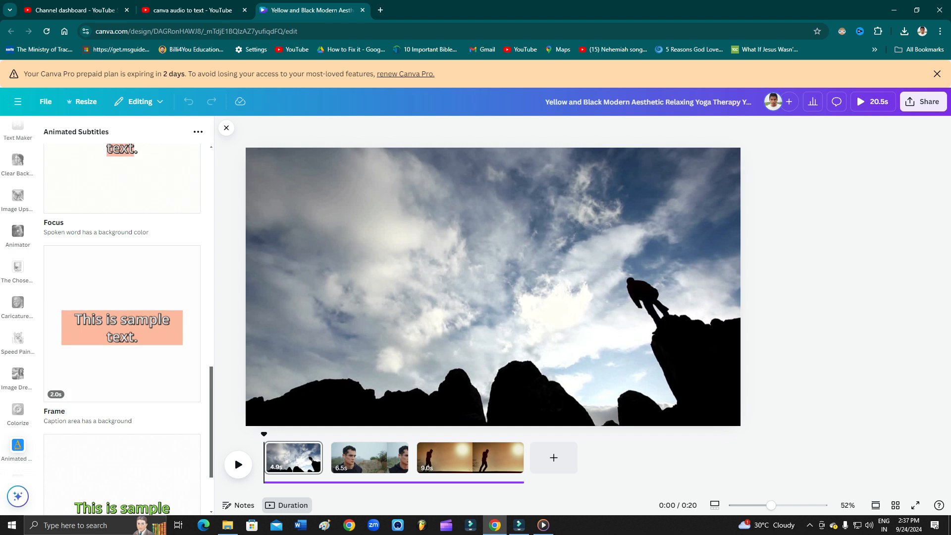
pyautogui.scroll(-2, 122, 317)
pyautogui.scroll(7, 122, 317)
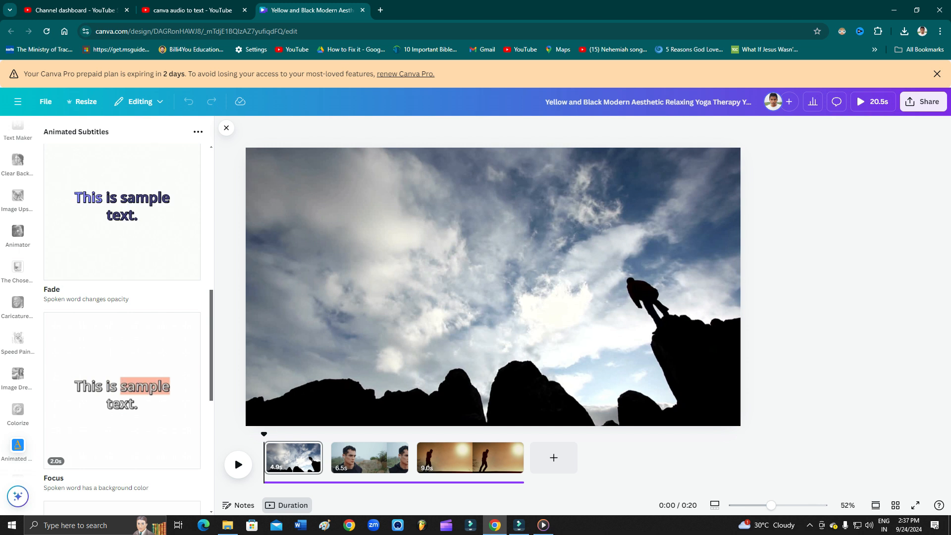
pyautogui.click(121, 391)
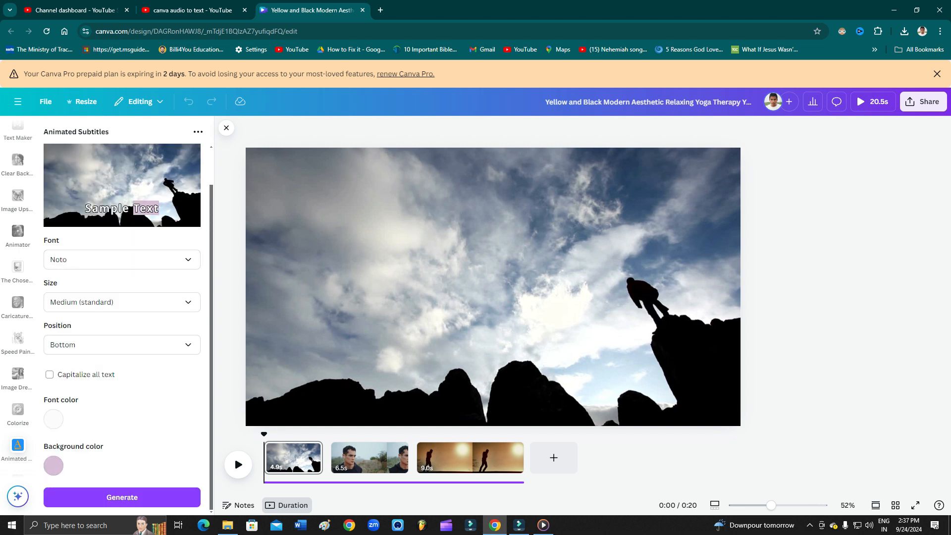
# Step: Try the Oswald font for the subtitles
pyautogui.click(122, 260)
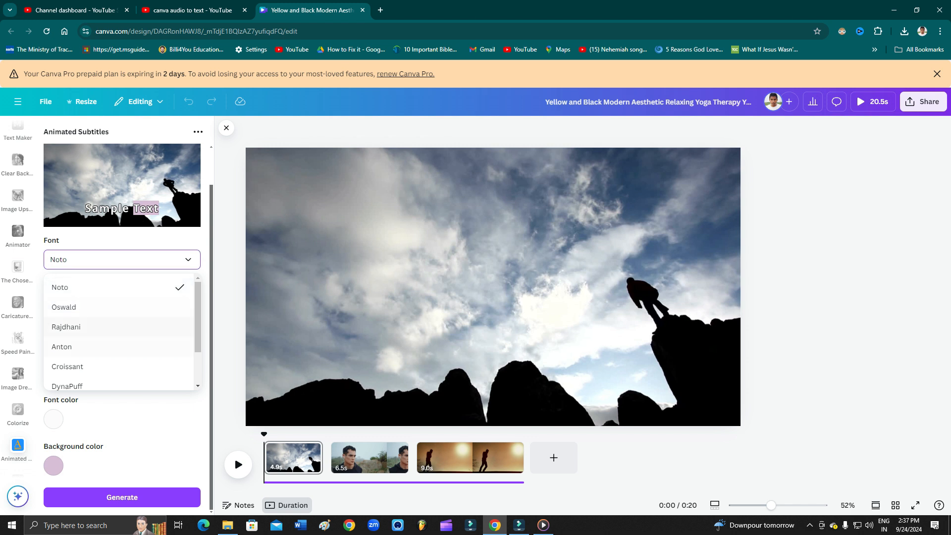
pyautogui.scroll(-1, 118, 337)
pyautogui.scroll(2, 119, 337)
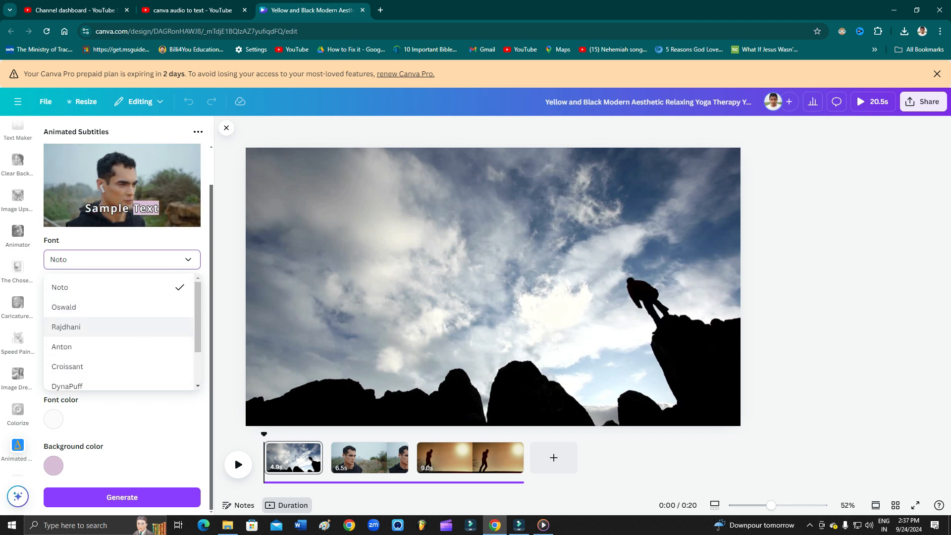
pyautogui.click(119, 307)
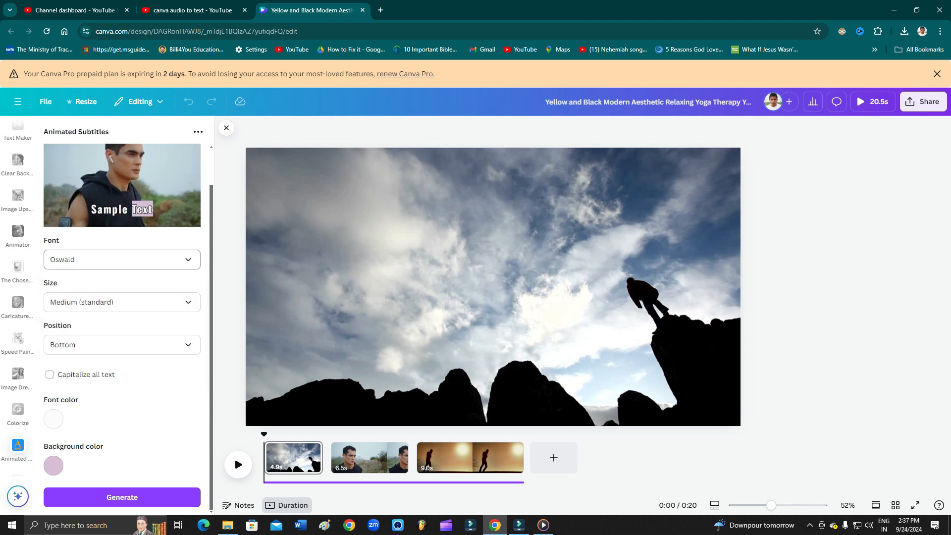
# Step: Try the Rajdhani and Anton fonts on the sample subtitle text, ending on Rajdhani
pyautogui.click(122, 259)
pyautogui.click(119, 325)
pyautogui.click(122, 259)
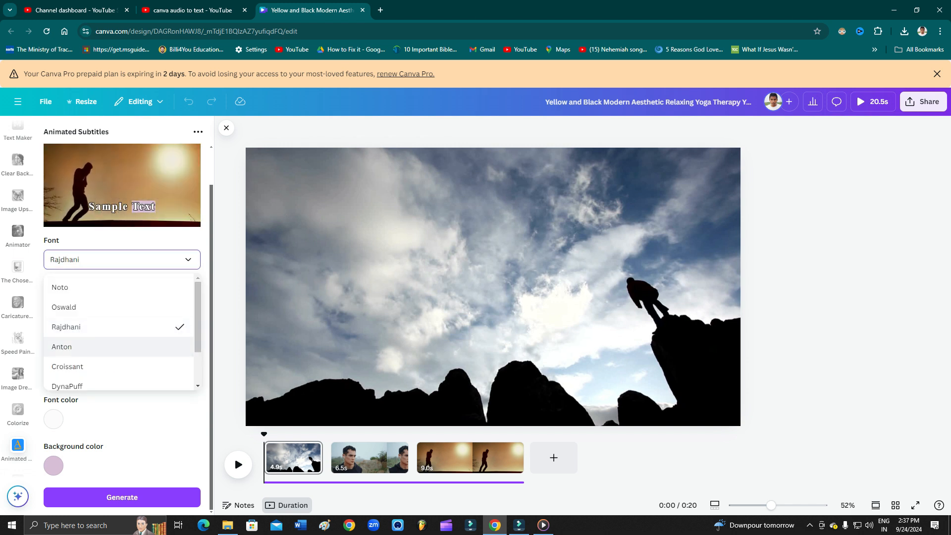
pyautogui.click(119, 347)
pyautogui.click(121, 260)
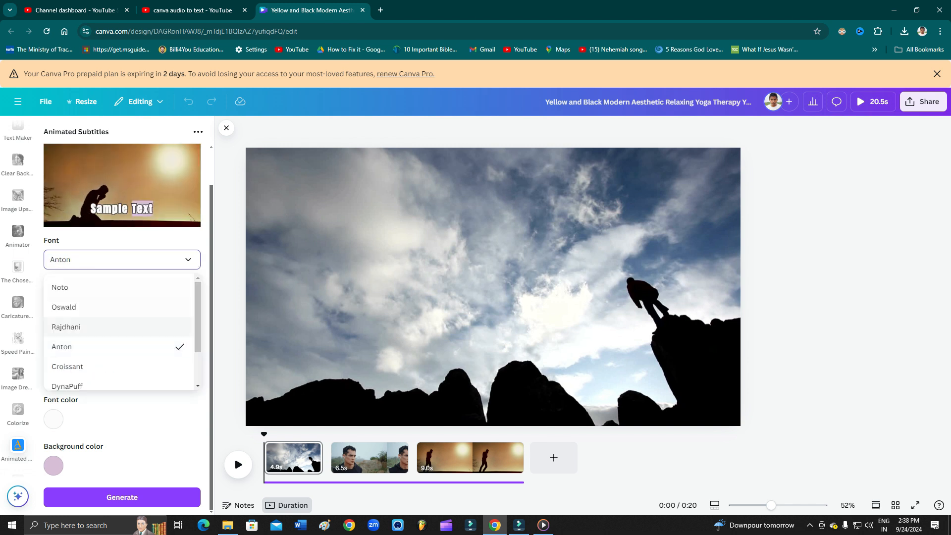
pyautogui.press('Down')
pyautogui.press('Return')
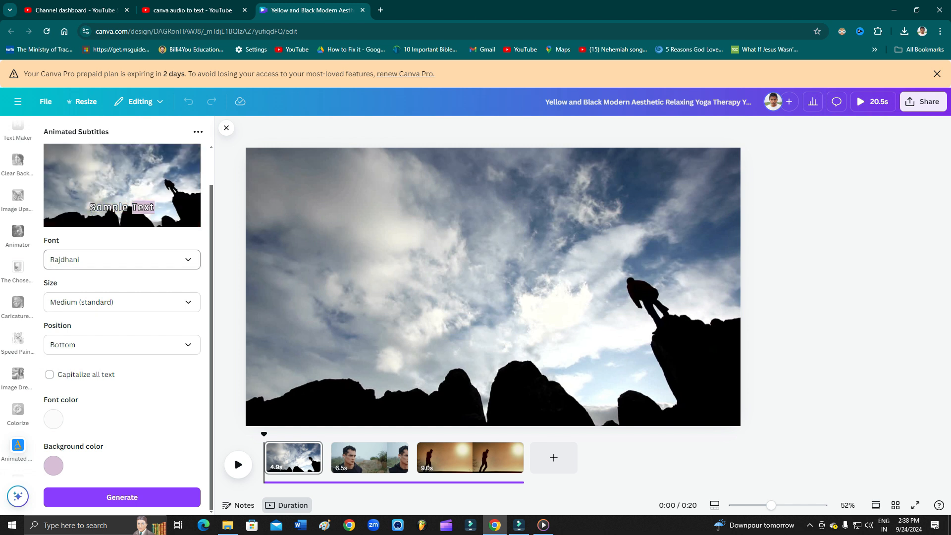
# Step: Switch the subtitle font from the current choice to Anton
pyautogui.press('Return')
pyautogui.press('Up')
pyautogui.press('Down')
pyautogui.press('Return')
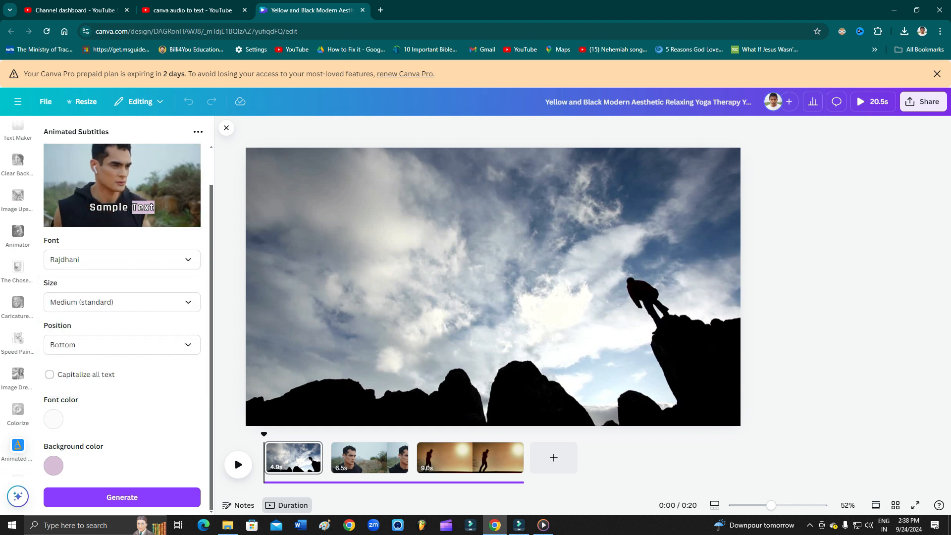
pyautogui.press('Return')
pyautogui.press('Up')
pyautogui.press('Down')
pyautogui.press('Down')
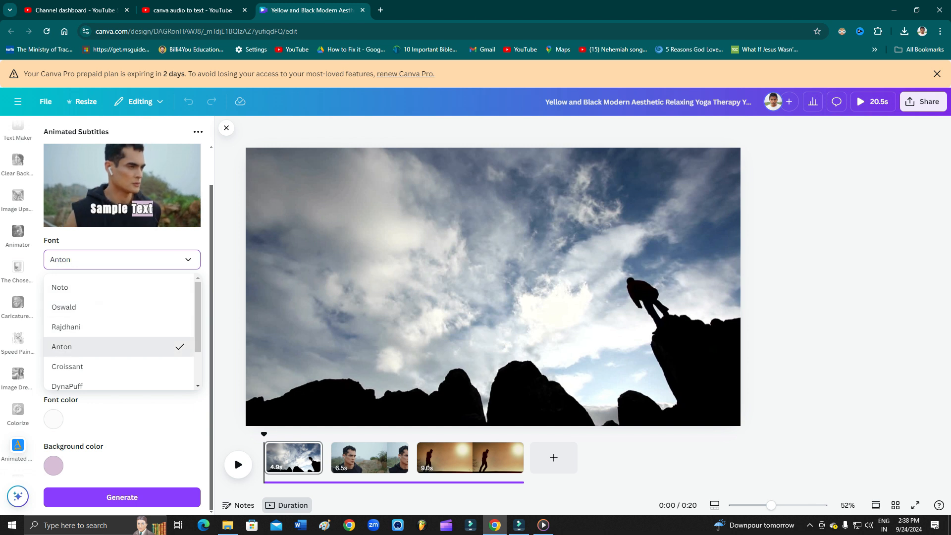
pyautogui.press('Return')
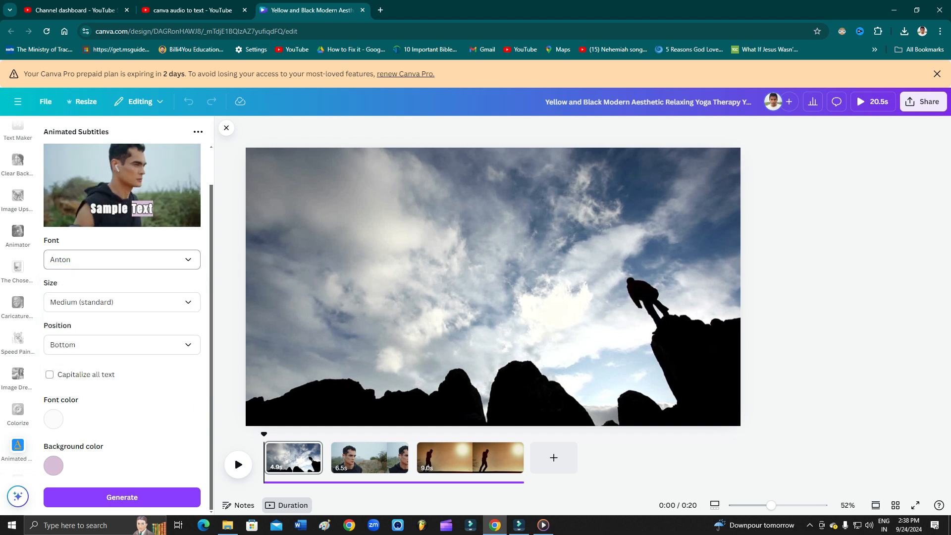
# Step: Look through the other subtitle fonts and set the font back to Noto
pyautogui.press('Return')
pyautogui.press('Down')
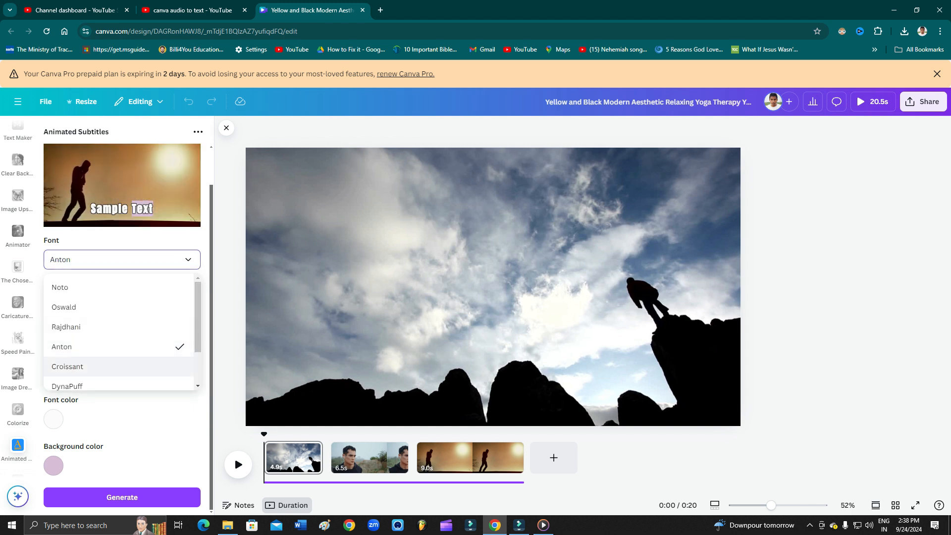
pyautogui.press('Down')
pyautogui.press('Down')
pyautogui.scroll(2, 122, 332)
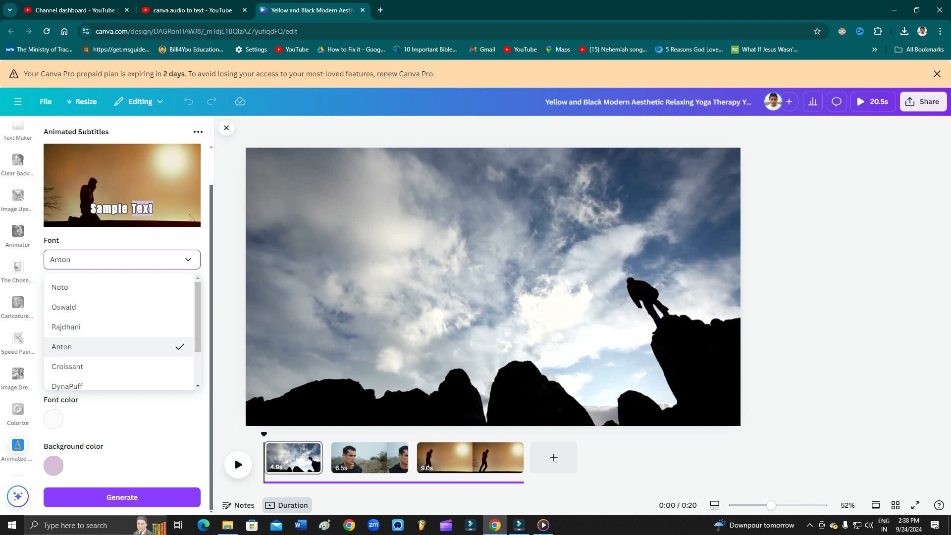
pyautogui.press('Up')
pyautogui.press('Up')
pyautogui.press('Up')
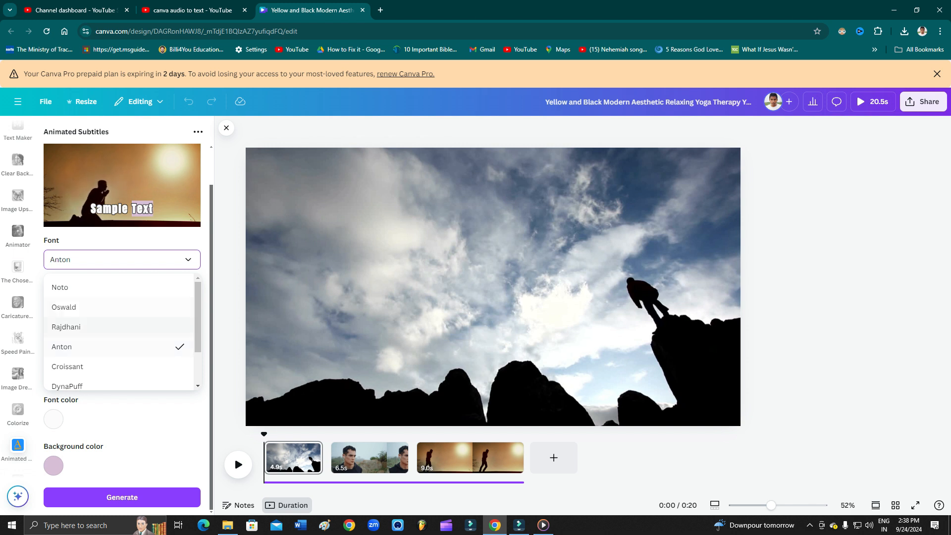
pyautogui.press('Return')
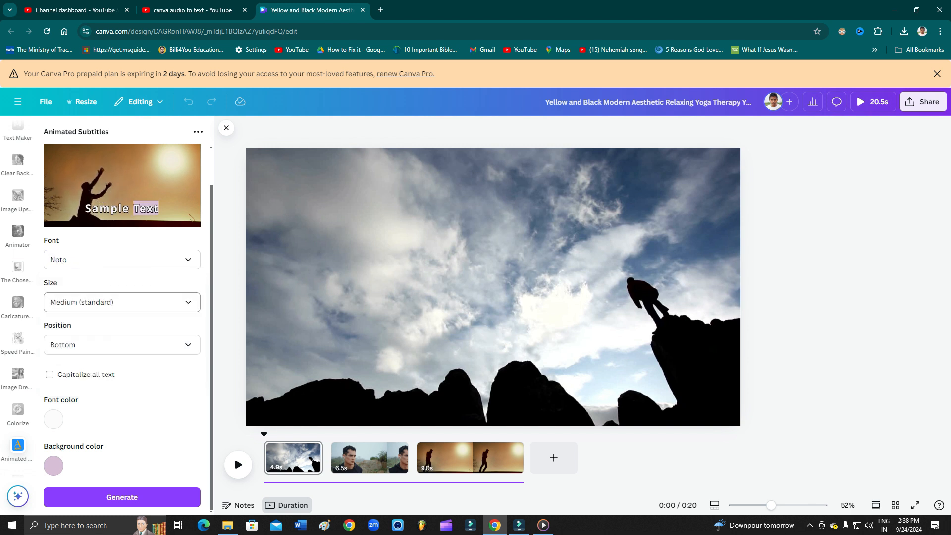
# Step: Set the subtitle font to Oswald
pyautogui.press('Return')
pyautogui.press('Down')
pyautogui.press('Return')
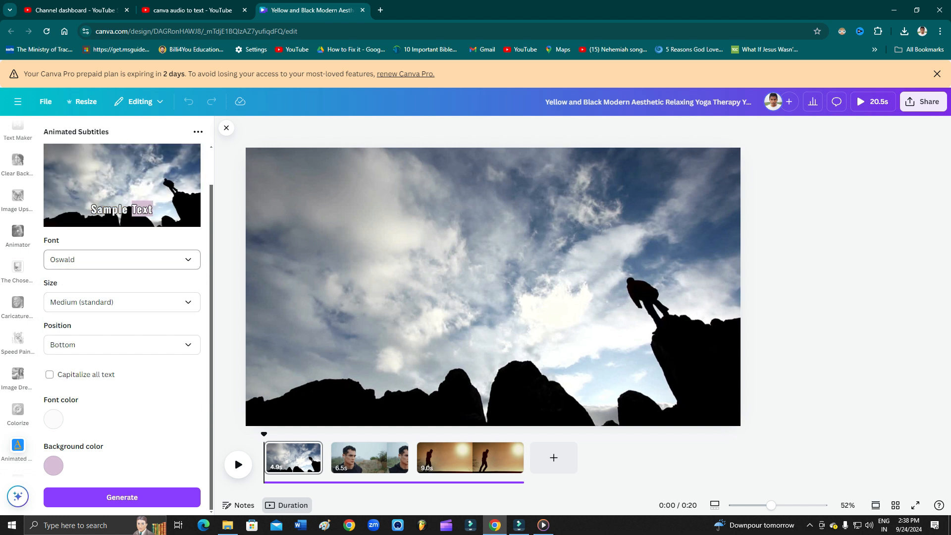
# Step: Set the subtitle size to Large
pyautogui.press('Tab')
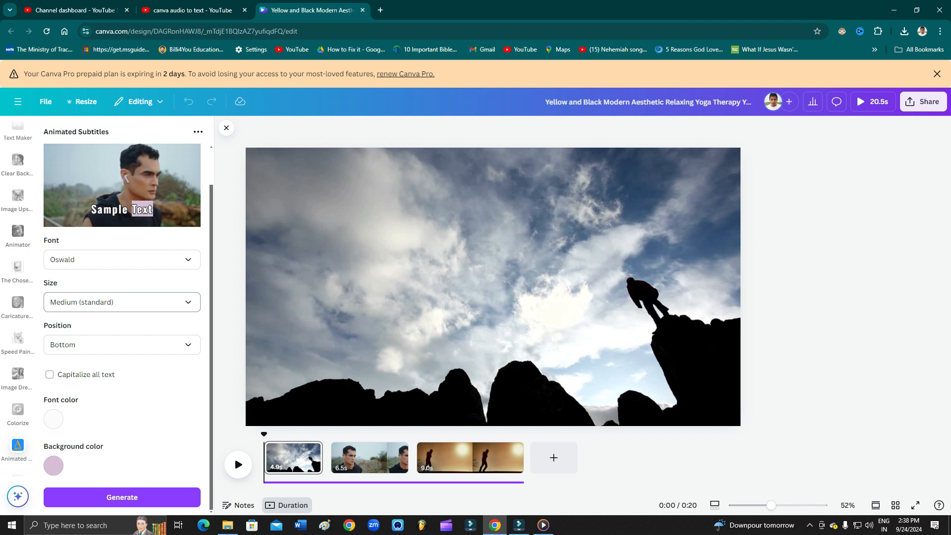
pyautogui.press('Return')
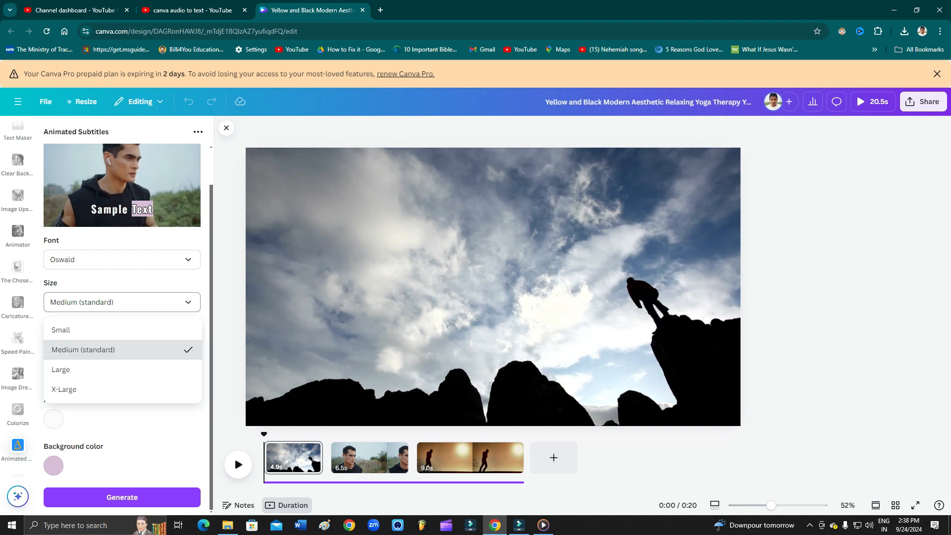
pyautogui.press('Down')
pyautogui.press('Down')
pyautogui.press('Up')
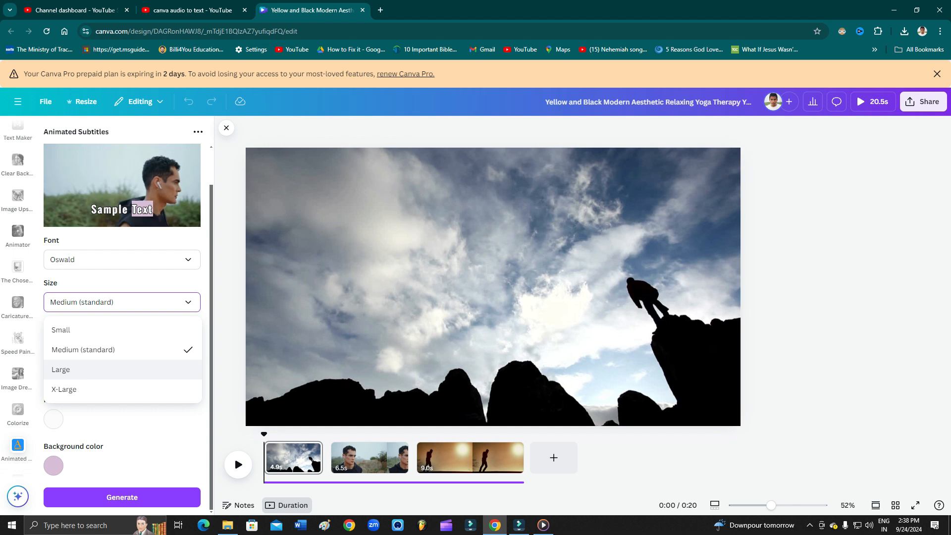
pyautogui.press('Return')
# Step: Set the subtitle position to Middle and turn on capitalization for all text
pyautogui.press('Tab')
pyautogui.press('Return')
pyautogui.press('Down')
pyautogui.press('Down')
pyautogui.press('Return')
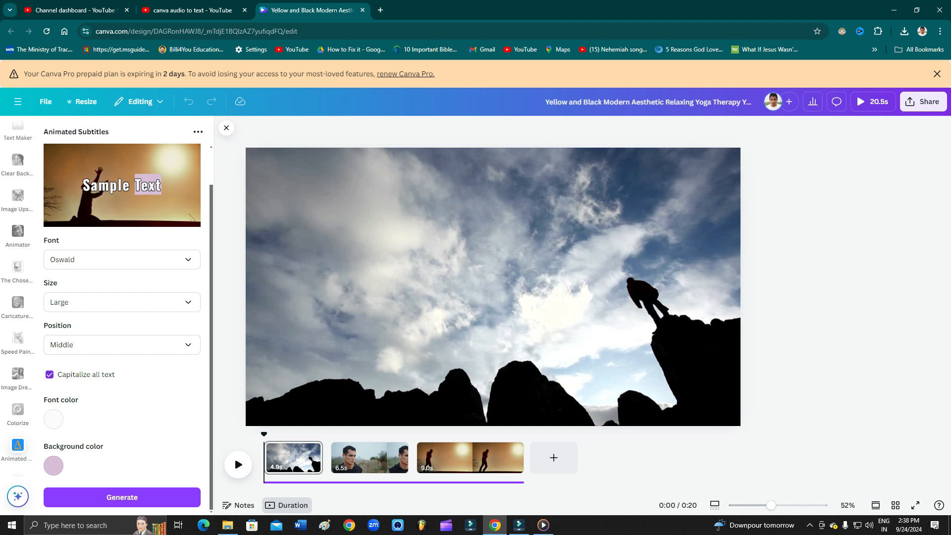
pyautogui.press('space')
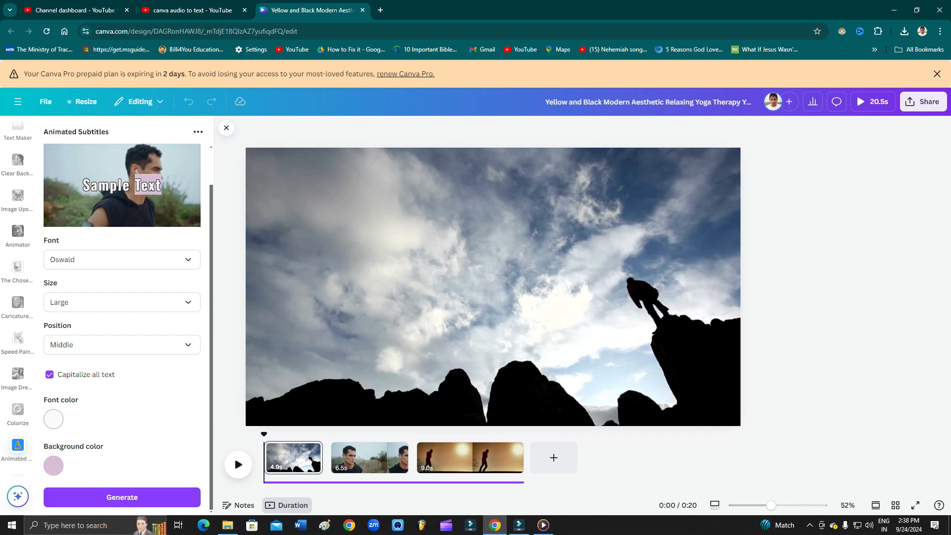
# Step: Try other subtitle font colors and set the font color back to off-white #FAFAFA
pyautogui.click(54, 419)
pyautogui.click(167, 334)
pyautogui.click(183, 311)
pyautogui.moveTo(184, 311); pyautogui.dragTo(55, 311)
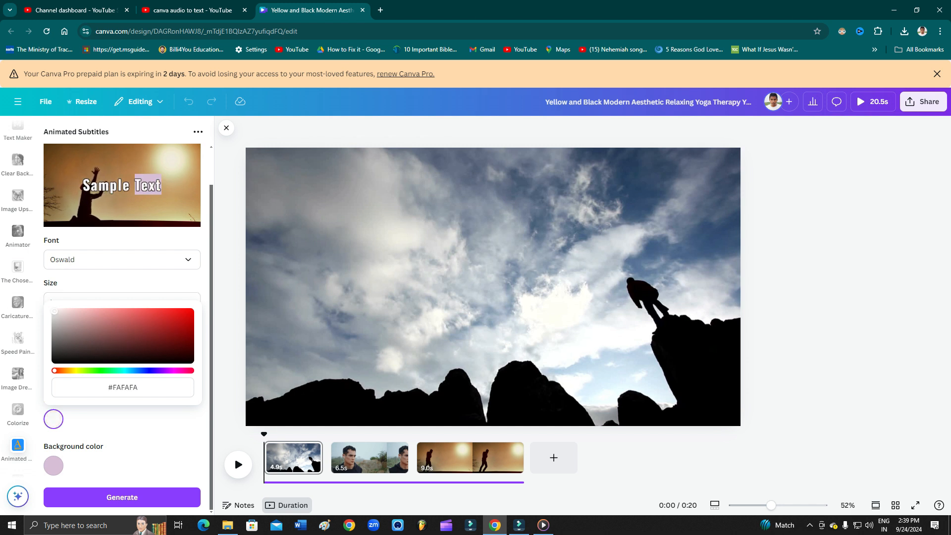
# Step: Set the subtitle background color to green #5DBD22 and generate the subtitle lines
pyautogui.click(54, 466)
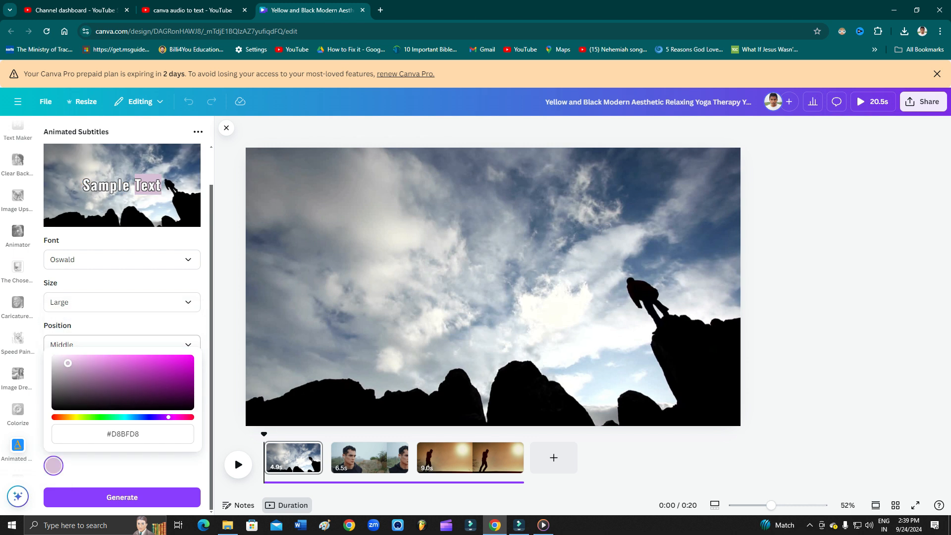
pyautogui.click(178, 363)
pyautogui.moveTo(143, 379); pyautogui.dragTo(116, 379)
pyautogui.moveTo(168, 417); pyautogui.dragTo(92, 417)
pyautogui.click(169, 369)
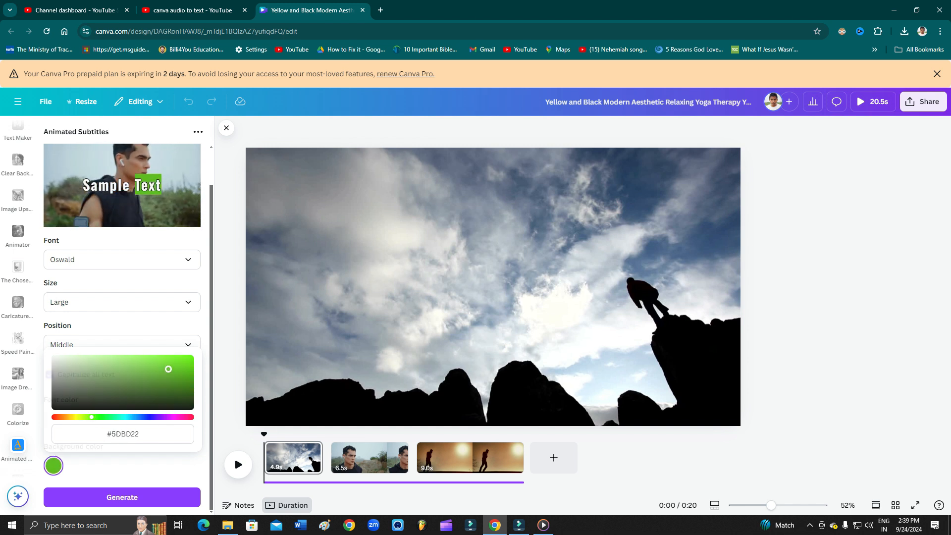
pyautogui.press('Escape')
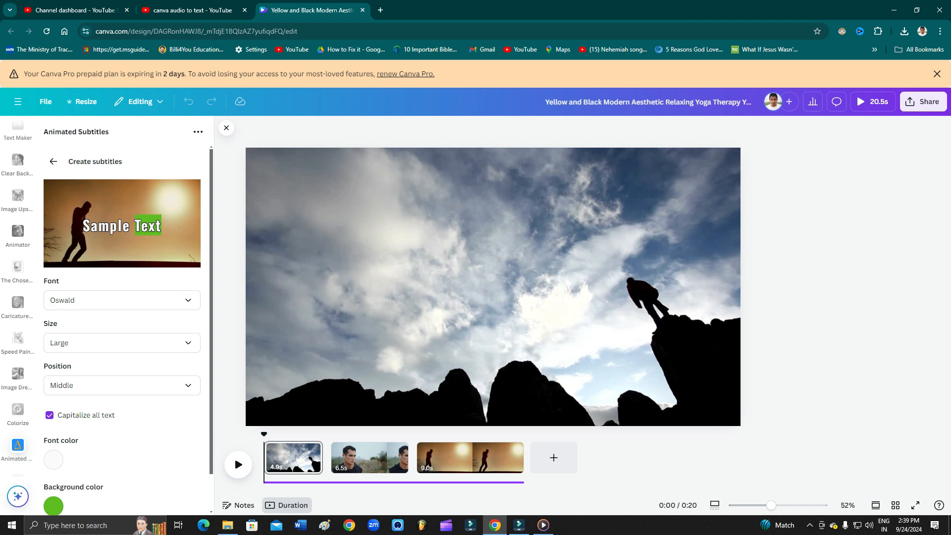
pyautogui.click(122, 496)
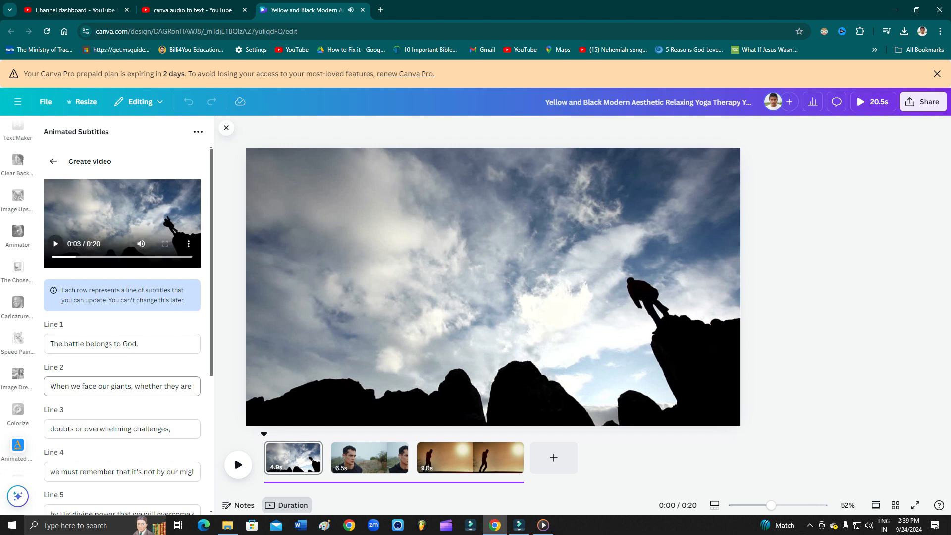
# Step: Remove the closing punctuation from subtitle lines 1, 2 and 3
pyautogui.click(138, 343)
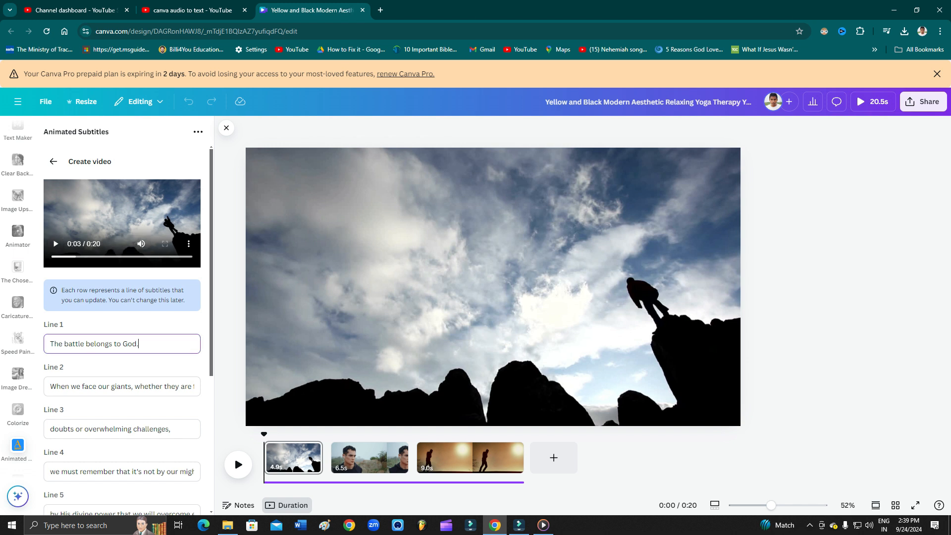
pyautogui.moveTo(190, 386); pyautogui.dragTo(198, 386)
pyautogui.press('BackSpace')
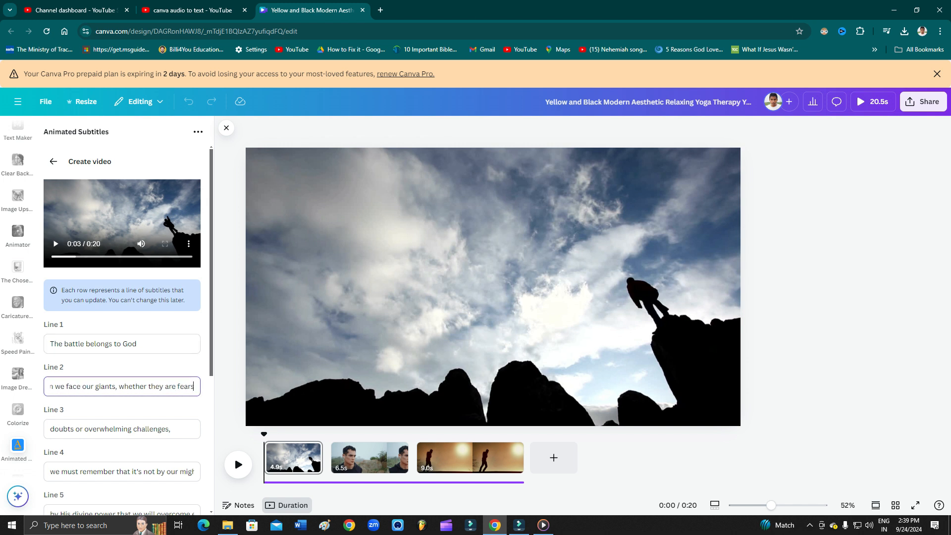
pyautogui.click(171, 429)
pyautogui.press('BackSpace')
# Step: Remove the closing punctuation from subtitle lines 6, 7 and 8
pyautogui.scroll(-4, 122, 317)
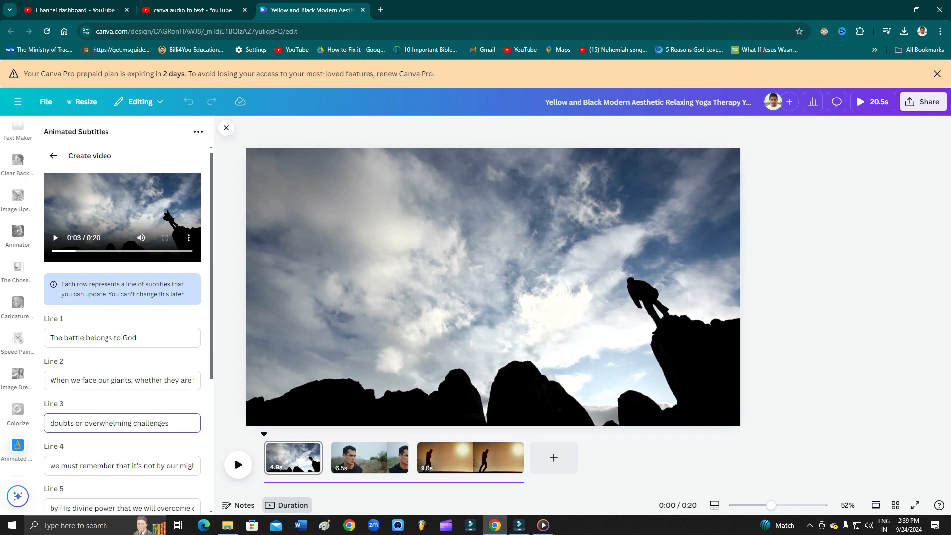
pyautogui.moveTo(187, 290); pyautogui.dragTo(198, 290)
pyautogui.click(193, 332)
pyautogui.click(81, 375)
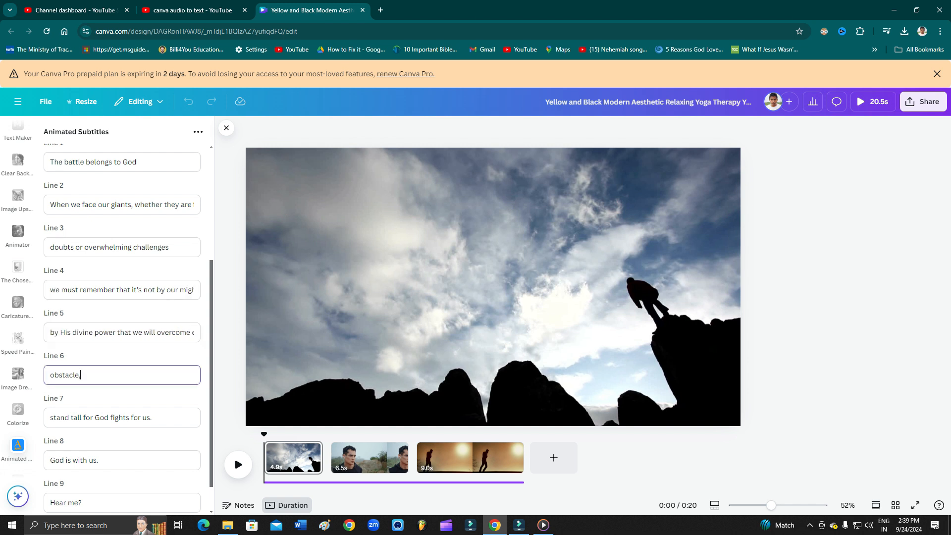
pyautogui.click(153, 418)
pyautogui.press('BackSpace')
pyautogui.scroll(-1, 122, 327)
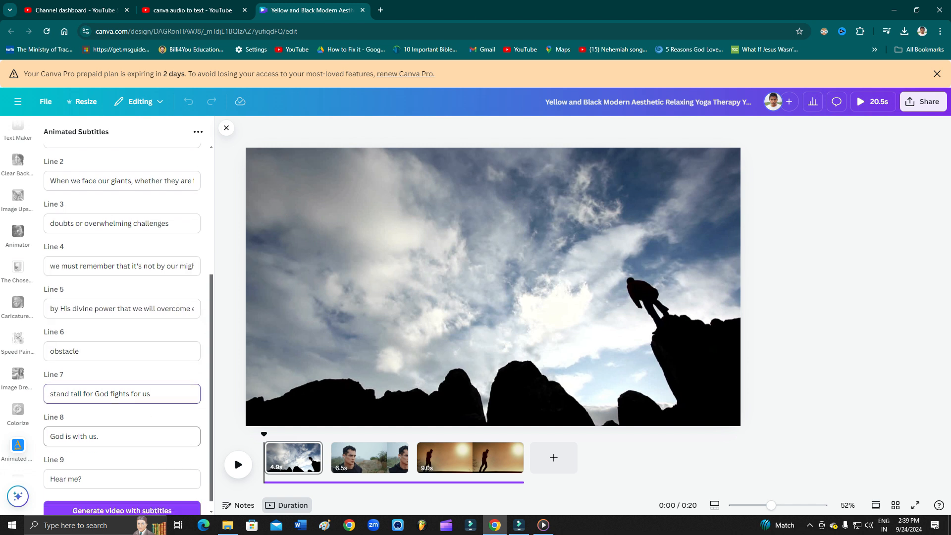
pyautogui.click(99, 422)
pyautogui.press('BackSpace')
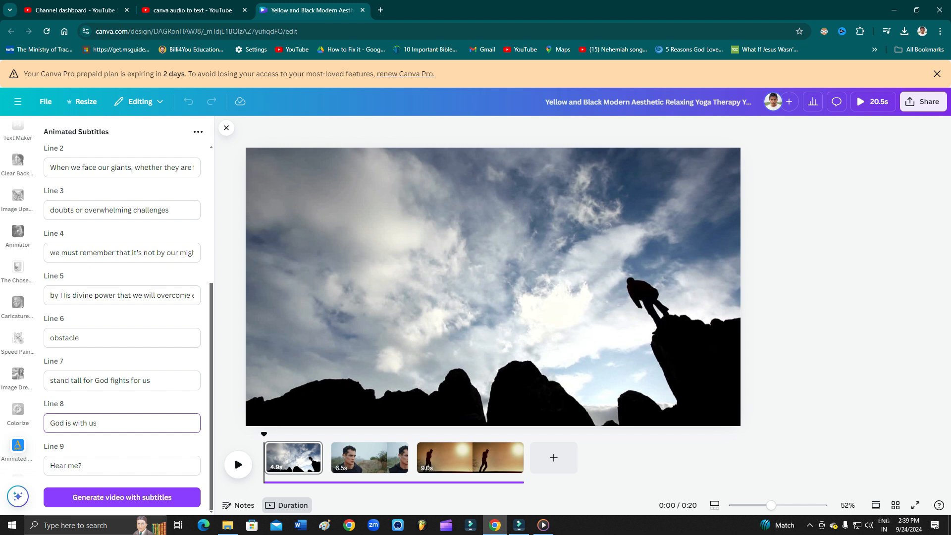
# Step: Review all the edited subtitle lines and play a short part of the source video preview
pyautogui.scroll(5, 122, 327)
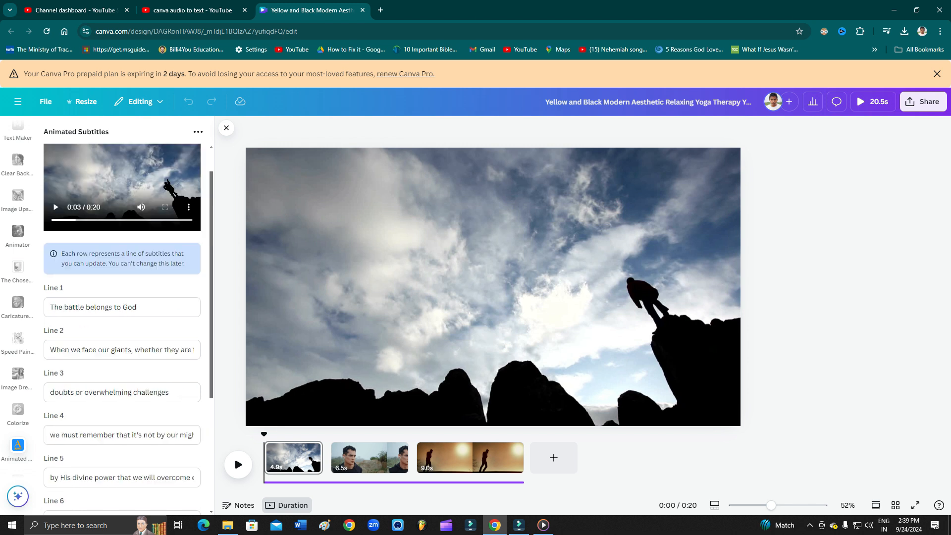
pyautogui.scroll(-5, 122, 327)
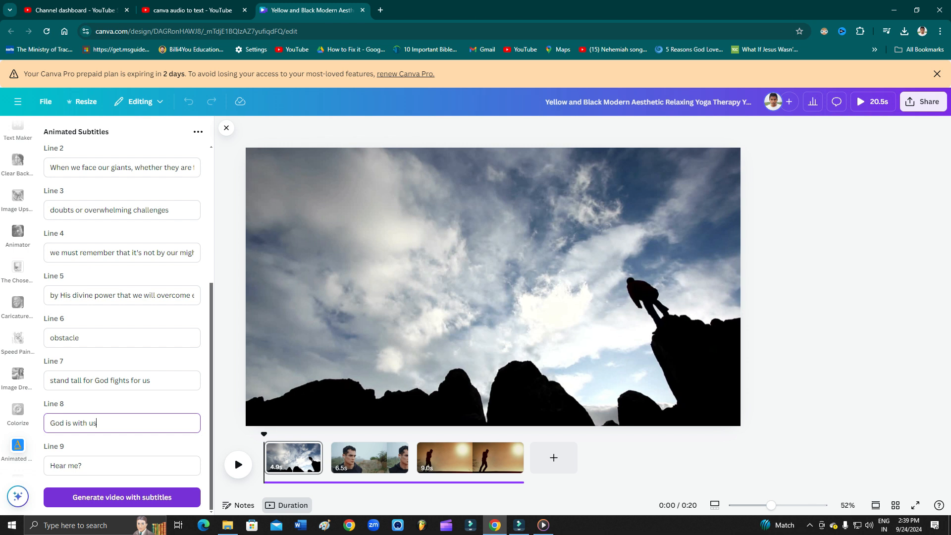
pyautogui.scroll(5, 122, 327)
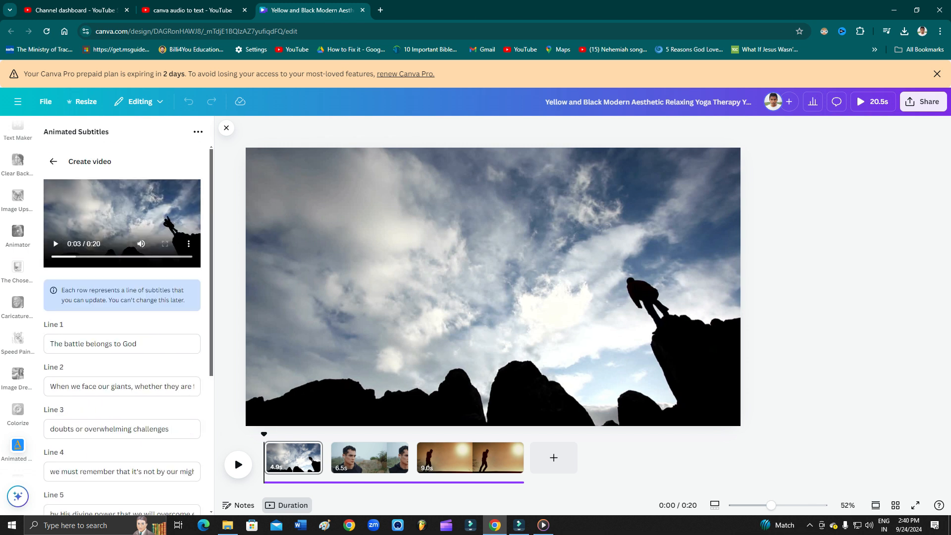
pyautogui.click(142, 244)
pyautogui.click(55, 244)
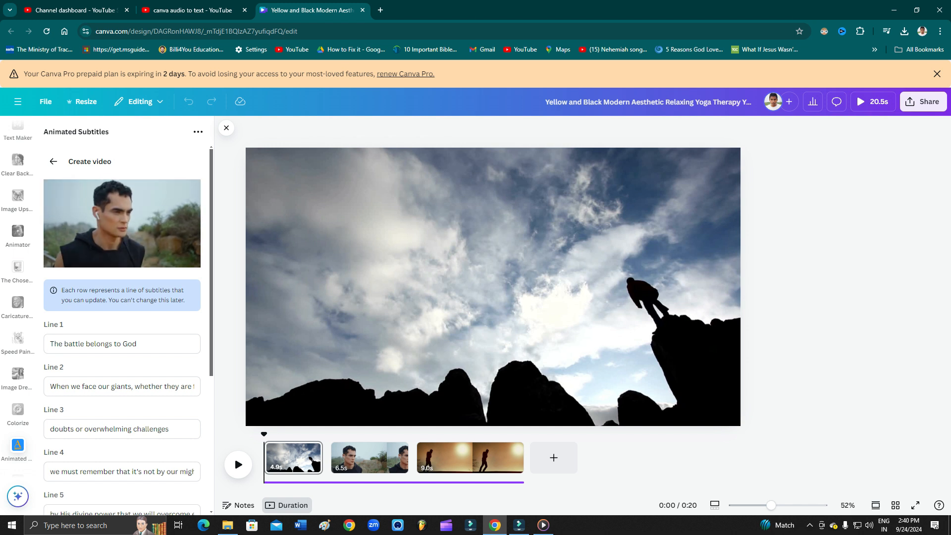
pyautogui.click(56, 244)
# Step: Generate the video with subtitles and open the newest completed video in the history
pyautogui.scroll(-5, 122, 386)
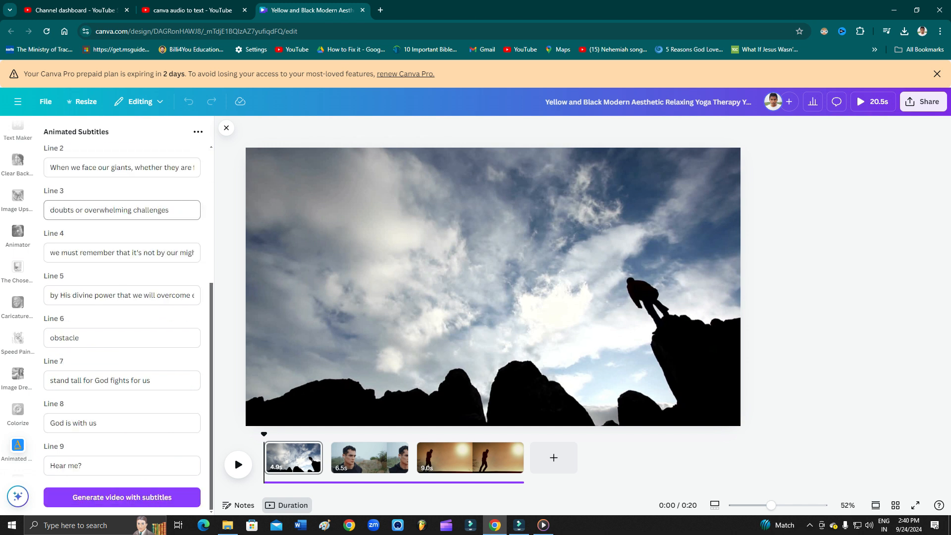
pyautogui.click(122, 497)
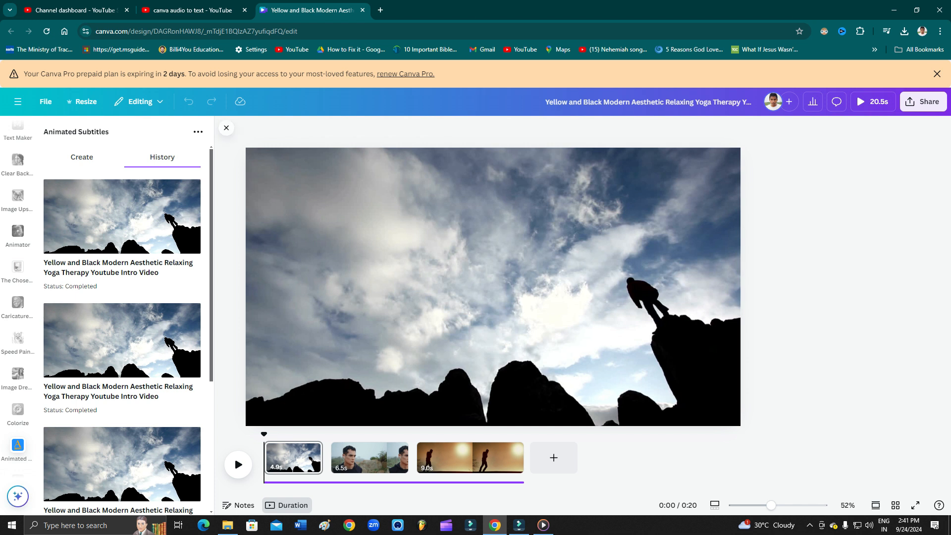
pyautogui.click(122, 216)
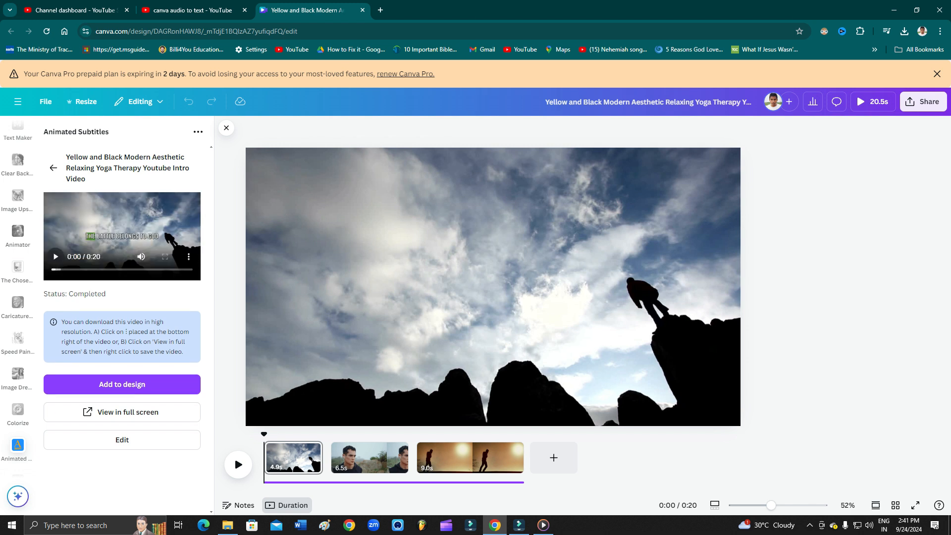
# Step: Mute the finished video's preview, download the subtitled video and dismiss the download history
pyautogui.click(142, 257)
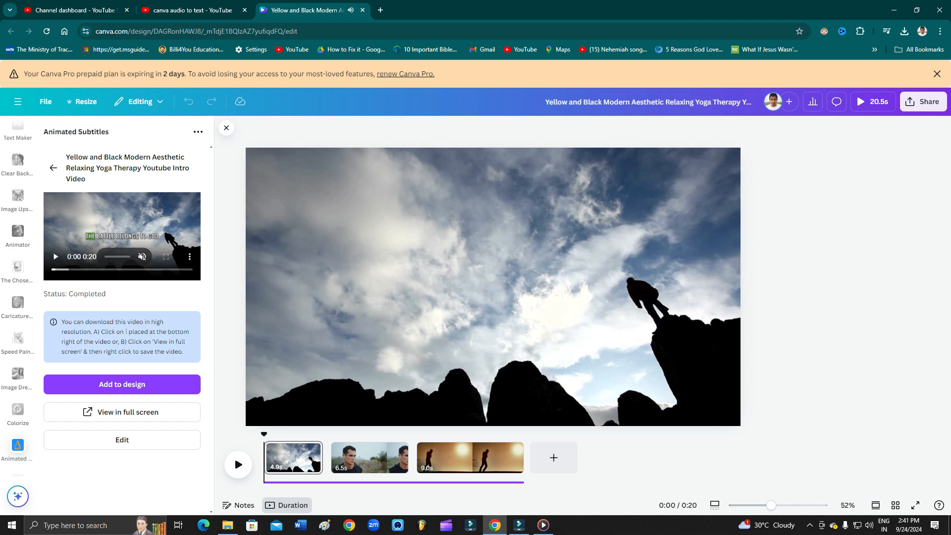
pyautogui.click(189, 256)
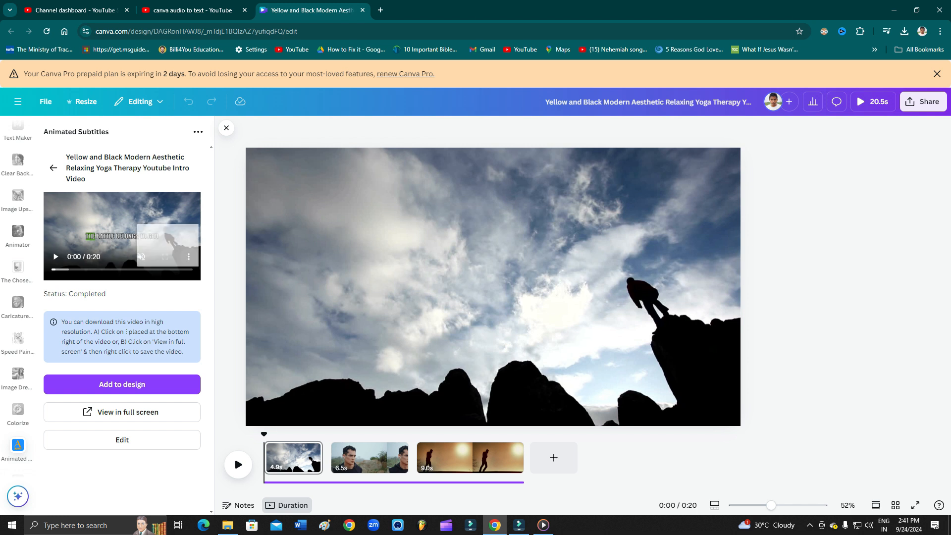
pyautogui.click(117, 293)
pyautogui.moveTo(55, 269); pyautogui.dragTo(145, 270)
pyautogui.click(188, 257)
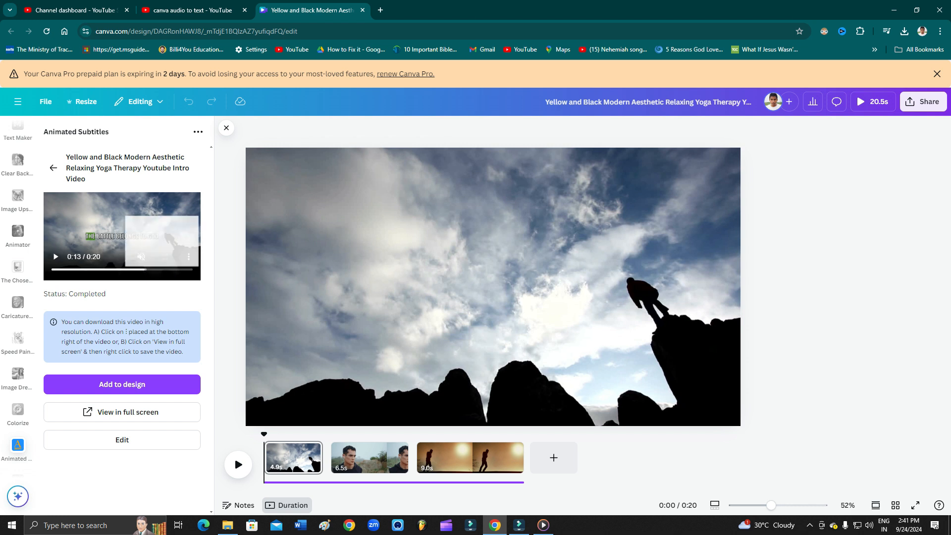
pyautogui.press('Escape')
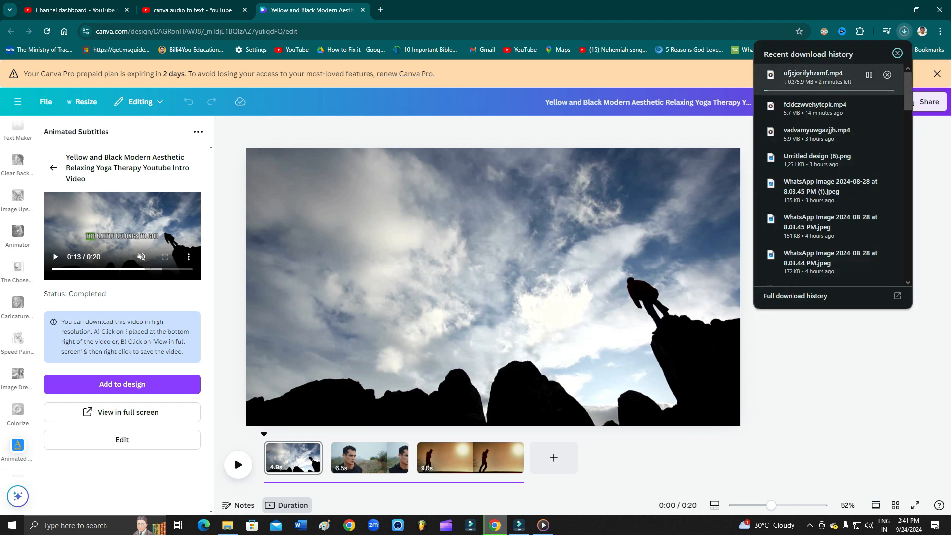
pyautogui.click(897, 53)
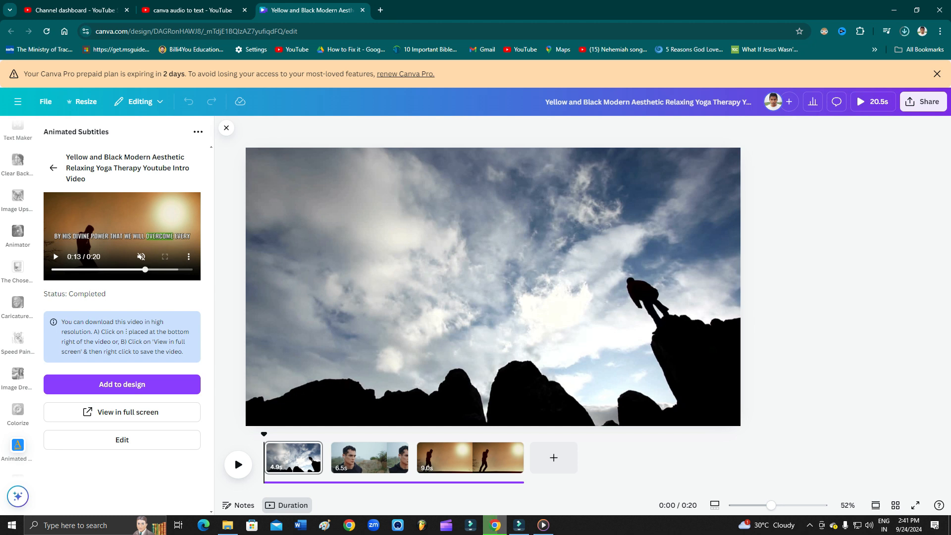
# Step: Open the downloaded ufjxjorifyhzxmf video from the Downloads folder in File Explorer and return to the Canva design
pyautogui.click(187, 270)
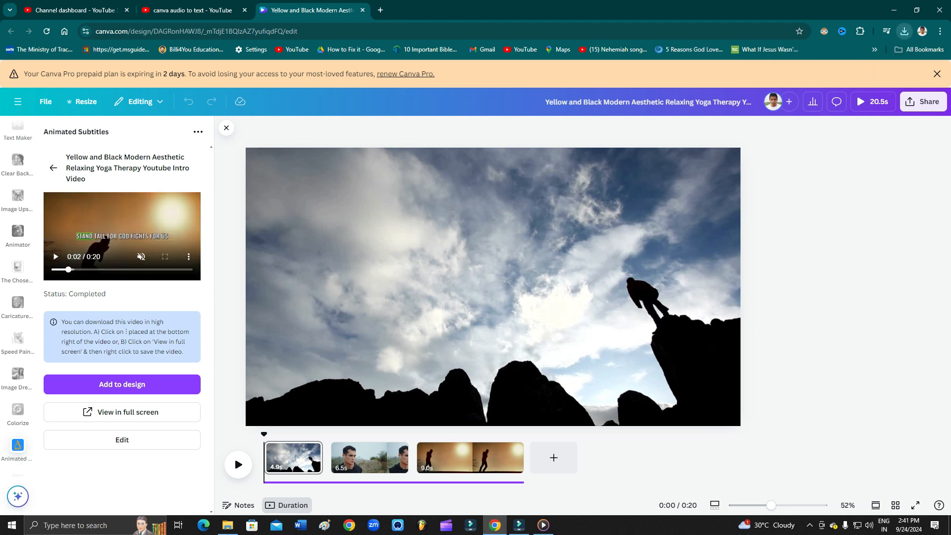
pyautogui.click(228, 525)
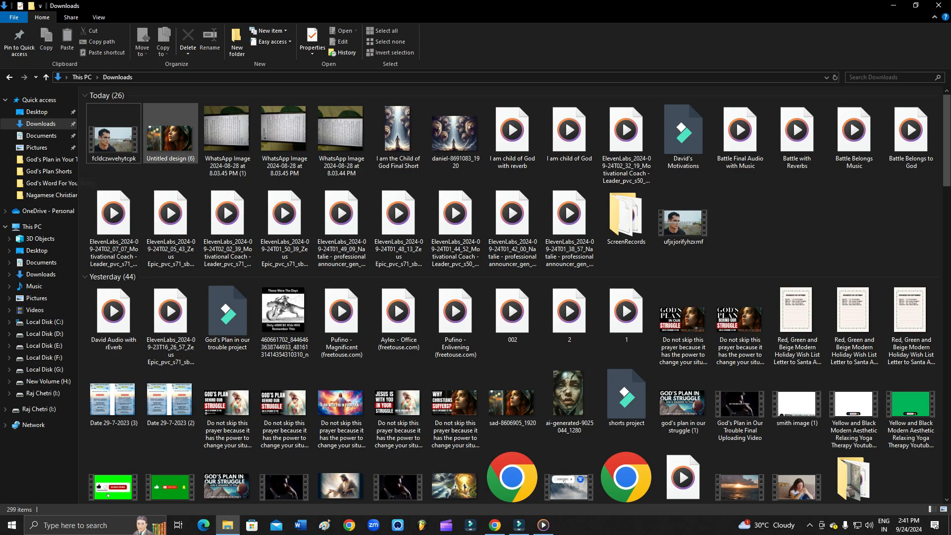
pyautogui.click(684, 223)
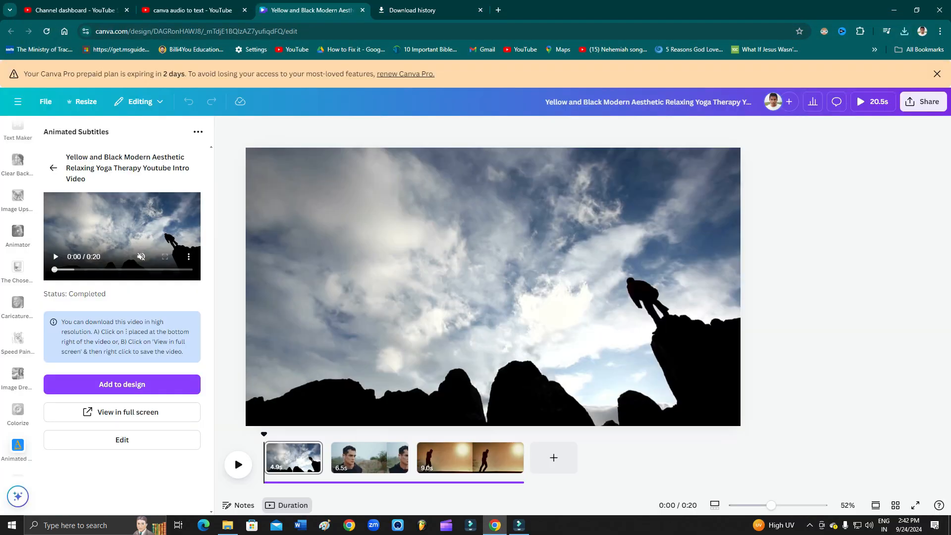
pyautogui.click(317, 10)
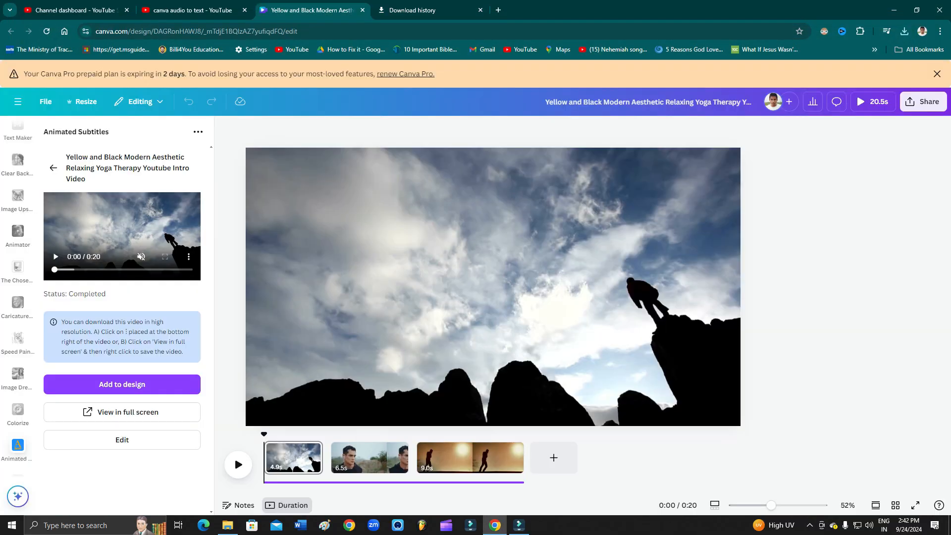